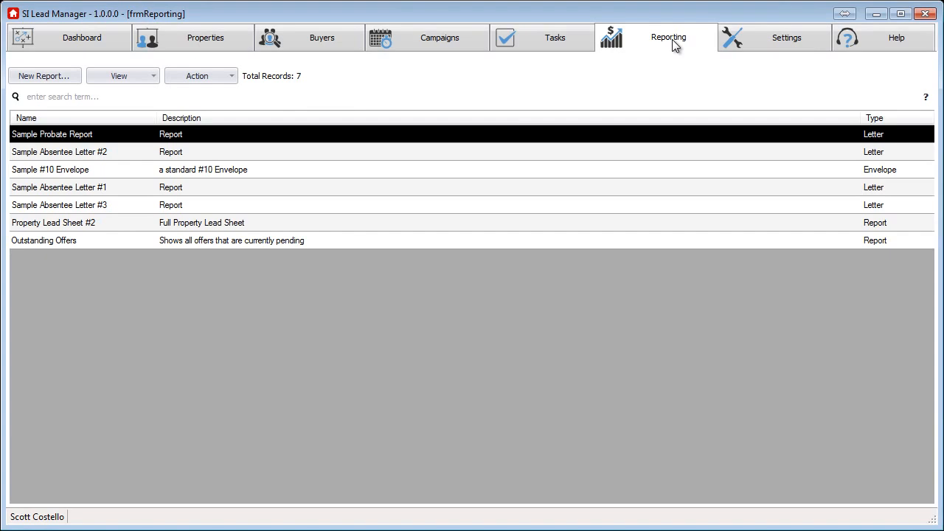
Create a new report based on Property Information with Offers included, and enlarge the report designer window.
{"action": "left_click", "coordinate": [68, 77]}
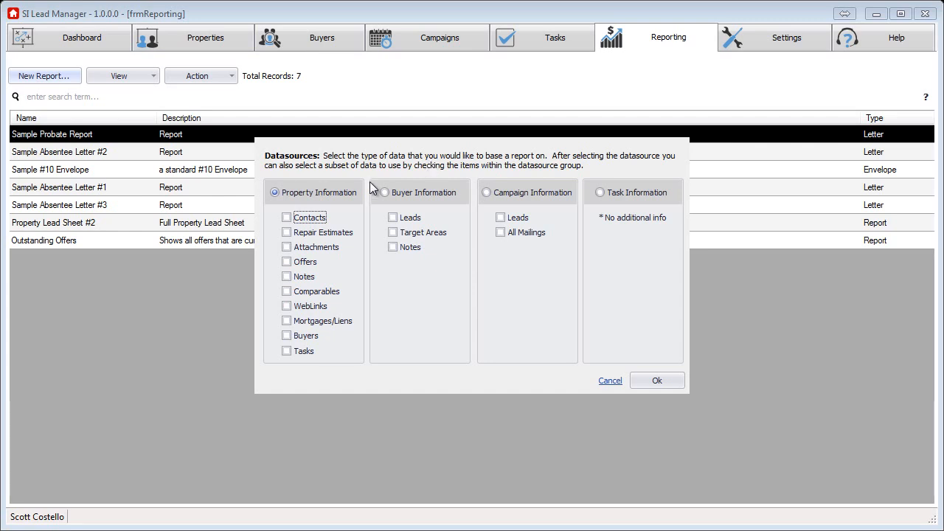
{"action": "left_click", "coordinate": [289, 264]}
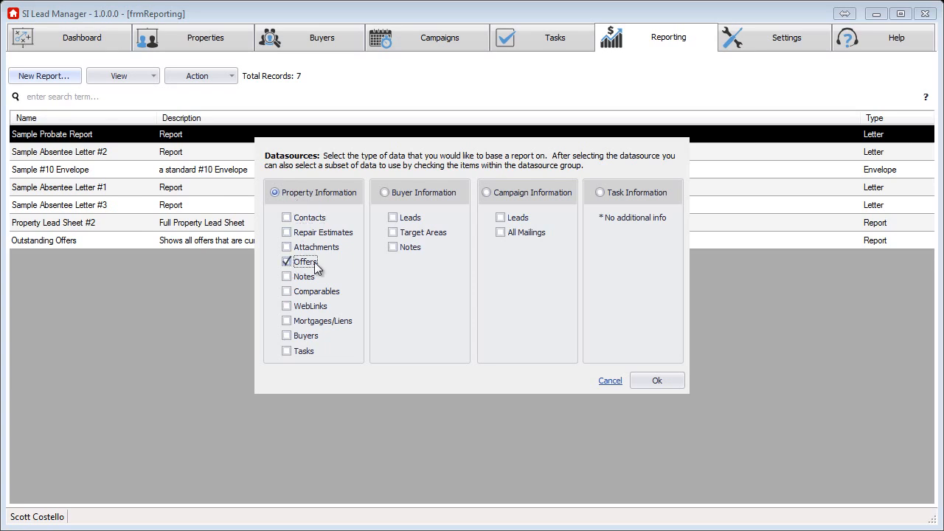
{"action": "left_click", "coordinate": [657, 381]}
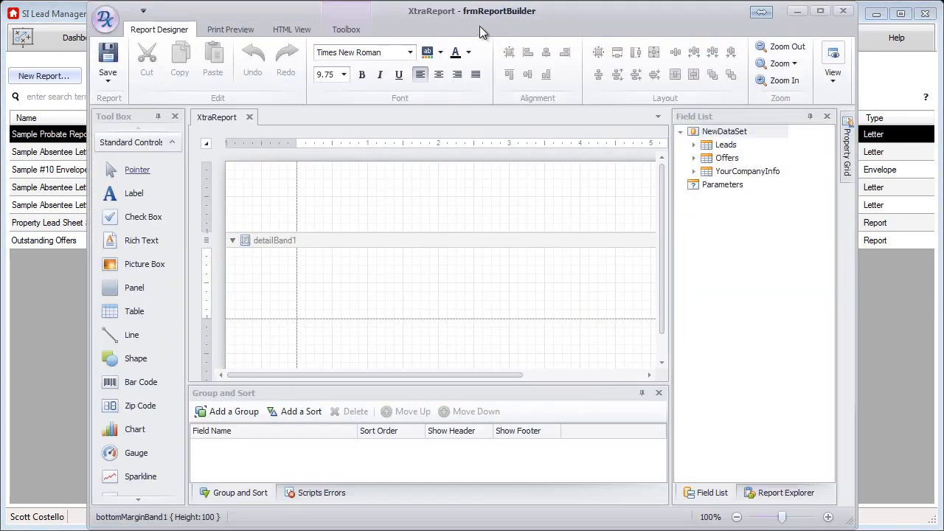
{"action": "left_click_drag", "start_coordinate": [530, 15], "coordinate": [448, 20]}
{"action": "left_click_drag", "start_coordinate": [771, 238], "coordinate": [940, 228]}
Place a label in the centre of the top margin band and set its text to "Outstanding Offers".
{"action": "left_click_drag", "start_coordinate": [51, 197], "coordinate": [538, 199]}
{"action": "left_click_drag", "start_coordinate": [479, 198], "coordinate": [442, 196]}
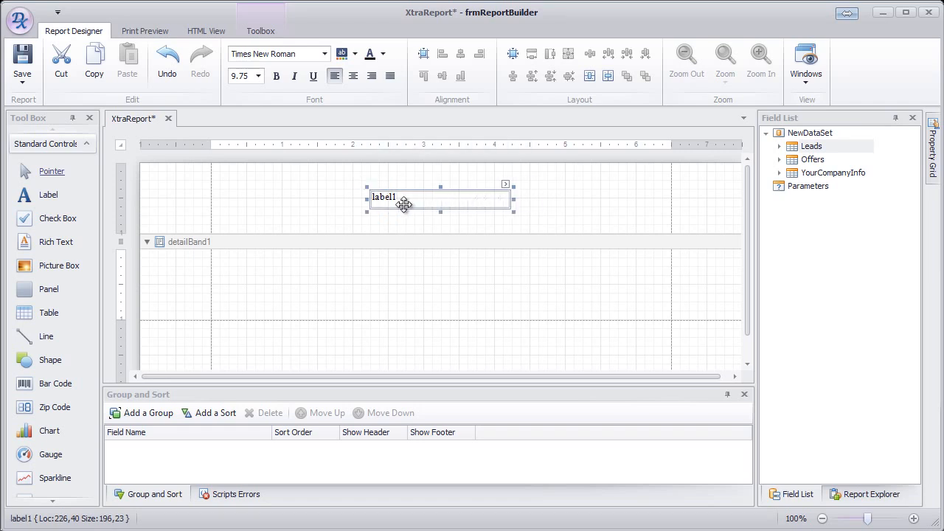
{"action": "double_click", "coordinate": [405, 204]}
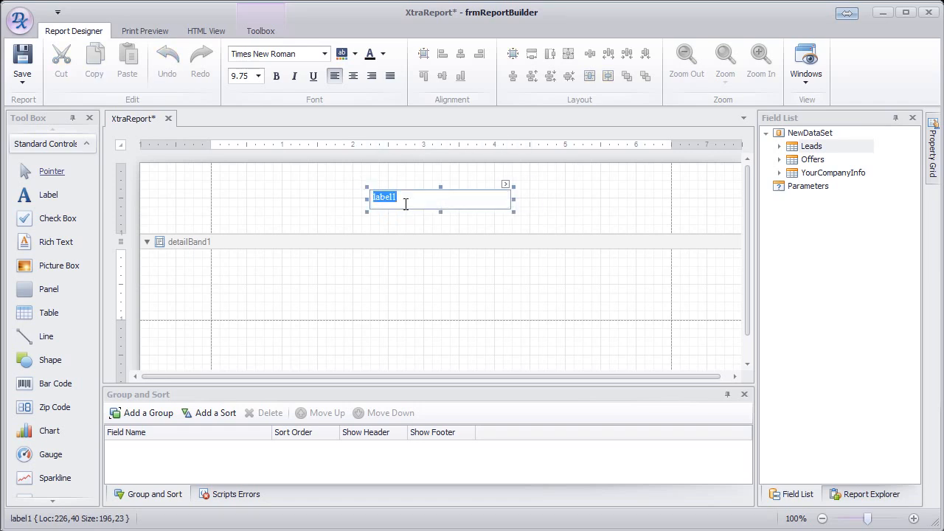
{"action": "type", "text": "Out"}
{"action": "key", "text": "Return"}
{"action": "key", "text": "BackSpace"}
{"action": "left_click", "coordinate": [544, 201]}
Format the "Outstanding Offers" title label as 16 pt, bold and centred.
{"action": "left_click", "coordinate": [467, 199]}
{"action": "left_click", "coordinate": [259, 76]}
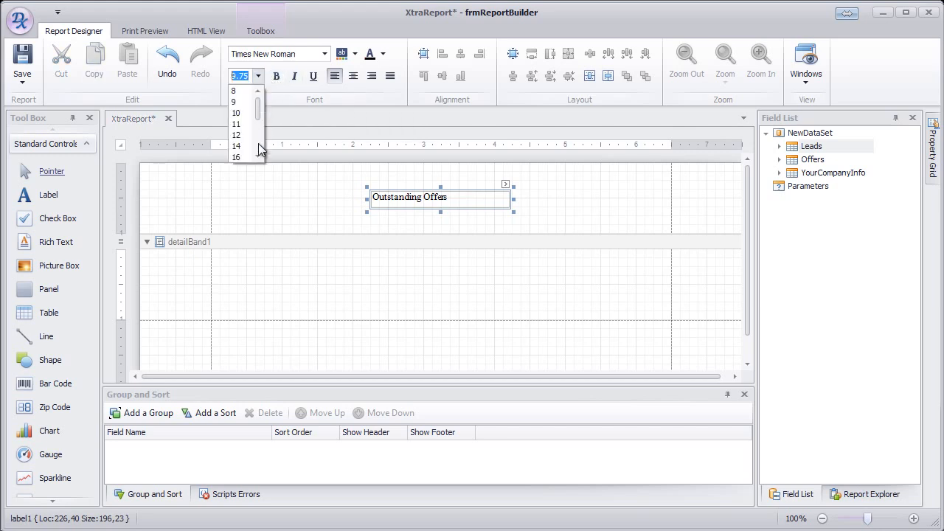
{"action": "left_click", "coordinate": [245, 150]}
{"action": "left_click", "coordinate": [277, 77]}
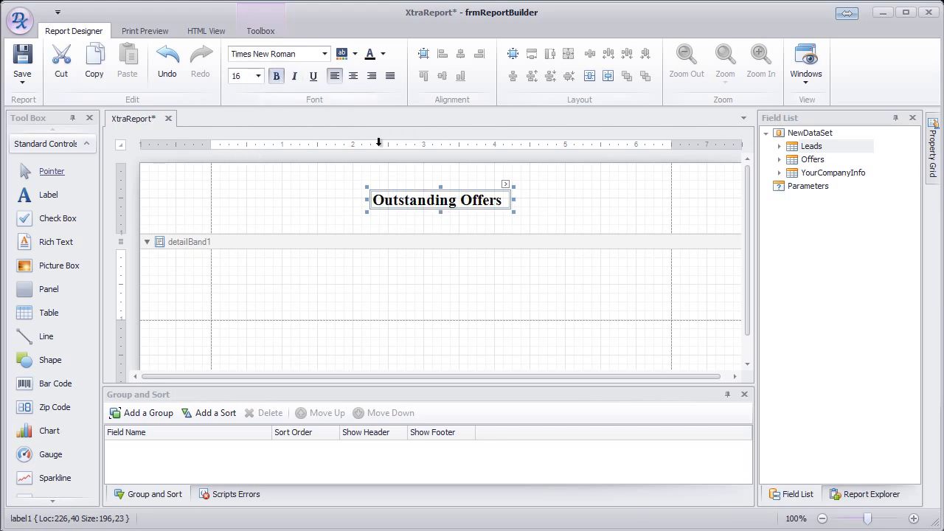
{"action": "left_click", "coordinate": [360, 78]}
{"action": "left_click", "coordinate": [531, 192]}
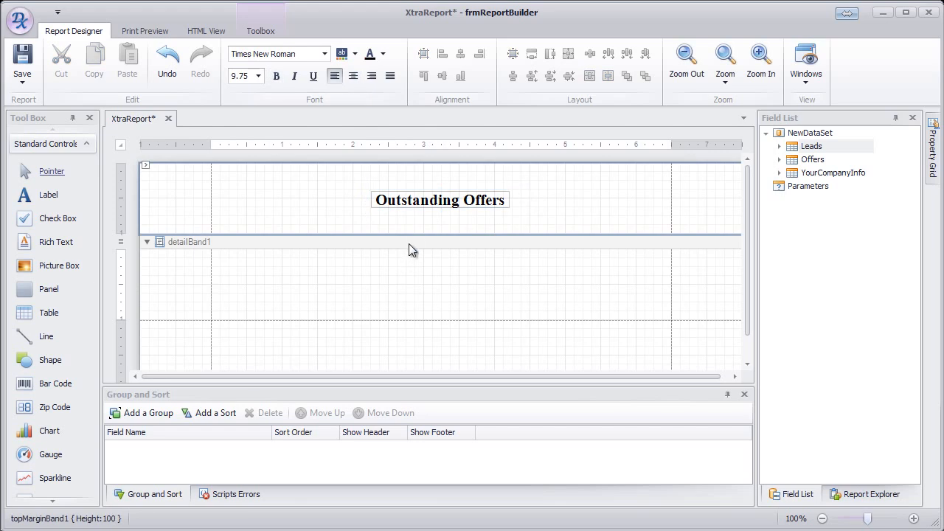
Expand the Leads table in the field list and select its nested LeadOffers table.
{"action": "left_click", "coordinate": [403, 263]}
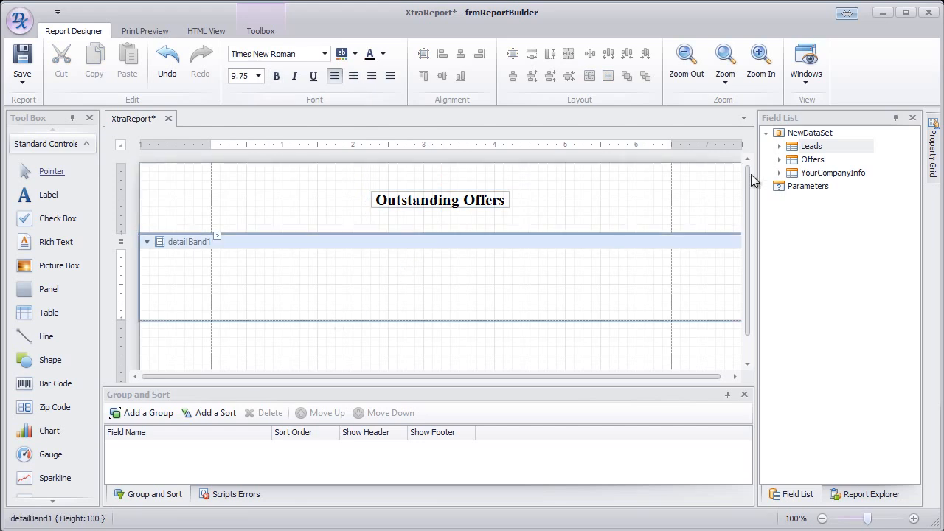
{"action": "left_click", "coordinate": [779, 147]}
{"action": "left_click", "coordinate": [836, 164]}
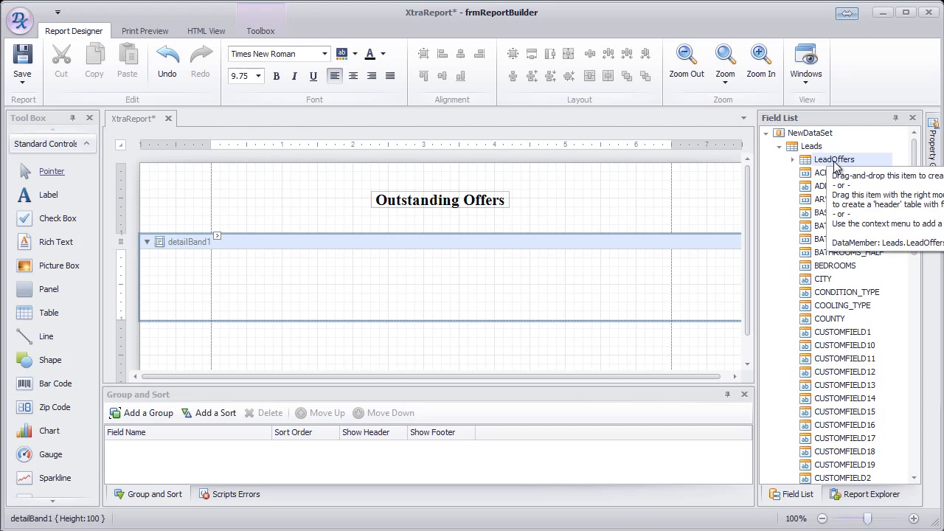
{"action": "left_click", "coordinate": [814, 147]}
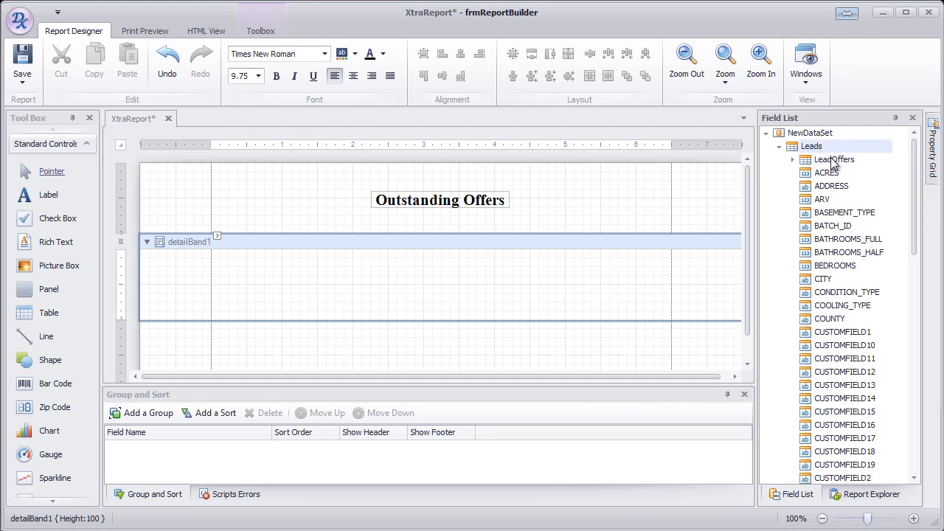
{"action": "left_click", "coordinate": [834, 159]}
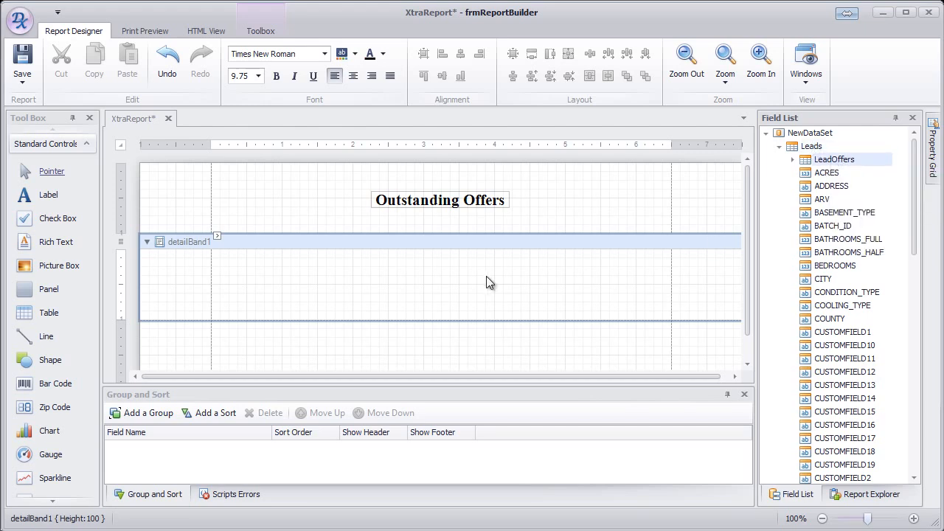
{"action": "right_click", "coordinate": [293, 264]}
{"action": "mouse_move", "coordinate": [348, 353]}
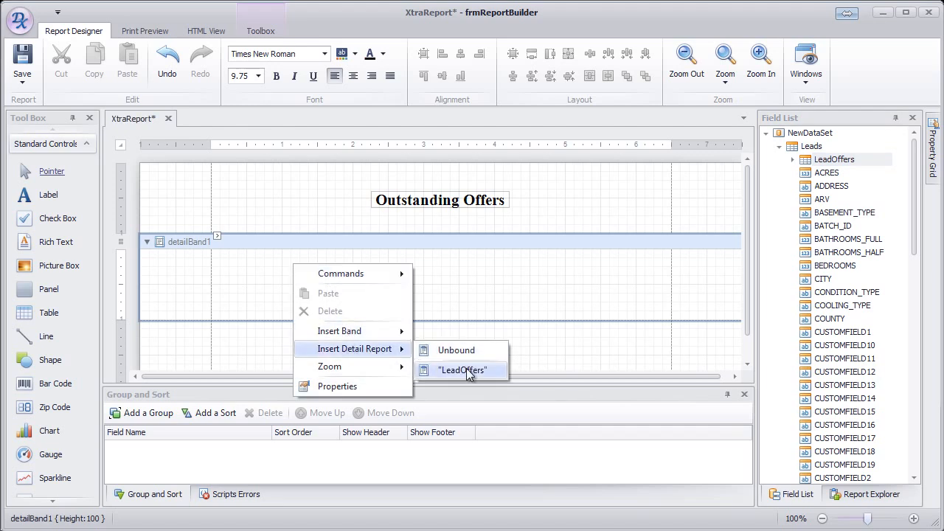
{"action": "left_click", "coordinate": [462, 276]}
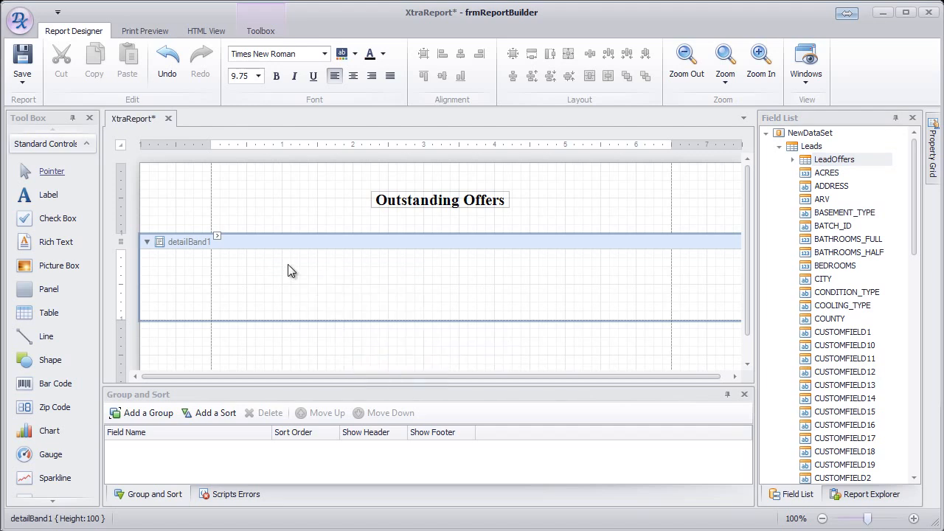
Insert a detail report bound to LeadOffers beneath detailBand1 and collapse detailBand1's empty area completely.
{"action": "right_click", "coordinate": [305, 264]}
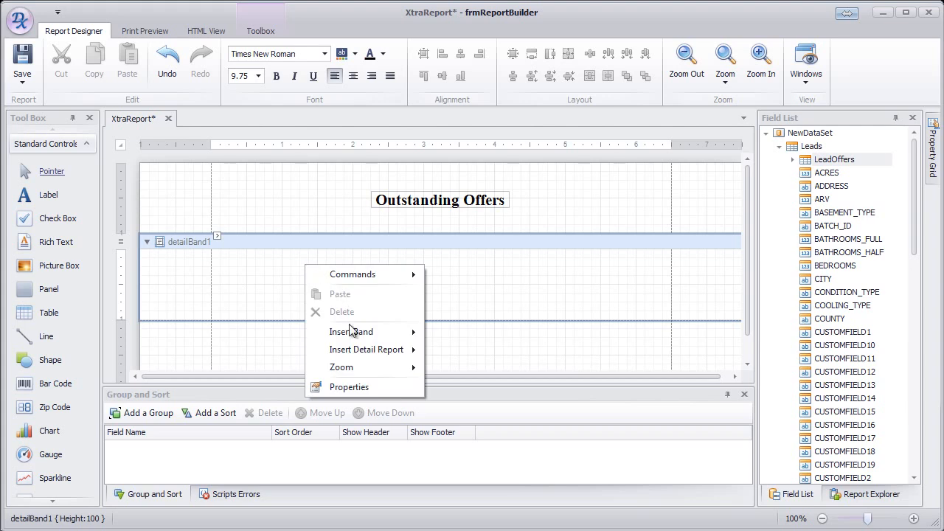
{"action": "mouse_move", "coordinate": [351, 351]}
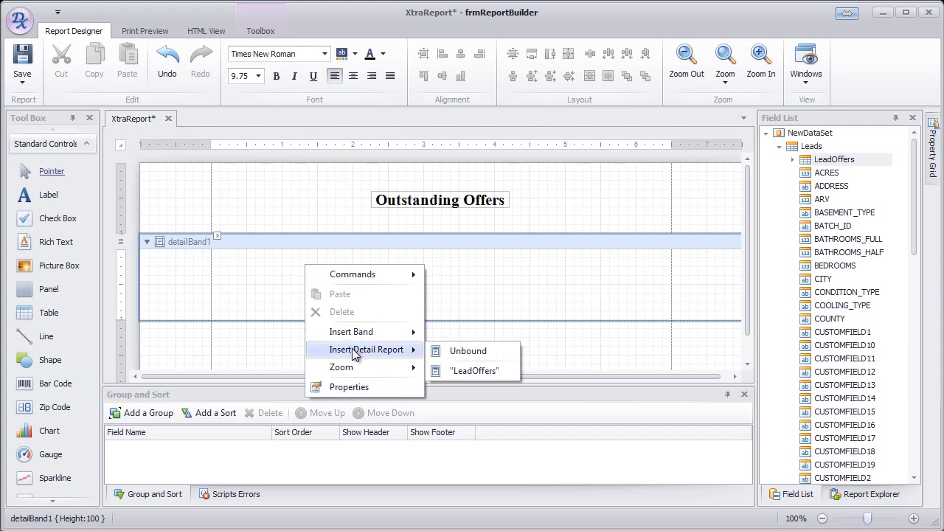
{"action": "left_click", "coordinate": [463, 370]}
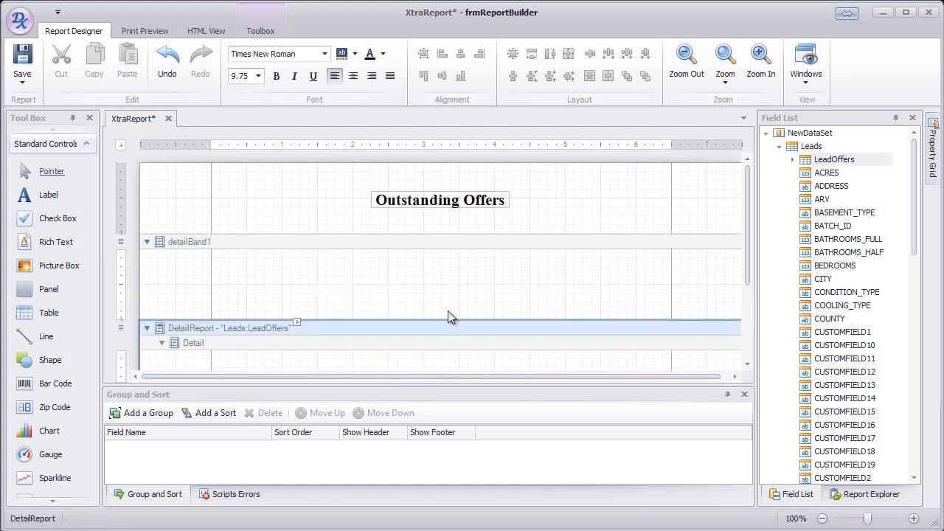
{"action": "scroll", "coordinate": [448, 311], "scroll_direction": "down", "scroll_amount": 2}
{"action": "scroll", "coordinate": [444, 295], "scroll_direction": "up", "scroll_amount": 2}
{"action": "left_click_drag", "start_coordinate": [428, 320], "coordinate": [433, 251]}
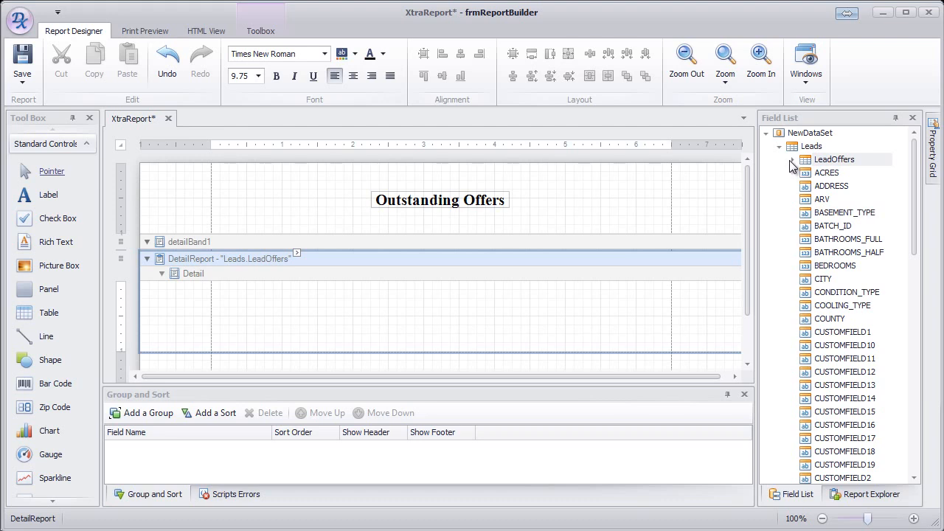
Place the Leads fields ADDRESS, CITY, STATE and ZIP in one row along the upper edge of the Detail band.
{"action": "left_click_drag", "start_coordinate": [830, 188], "coordinate": [254, 298]}
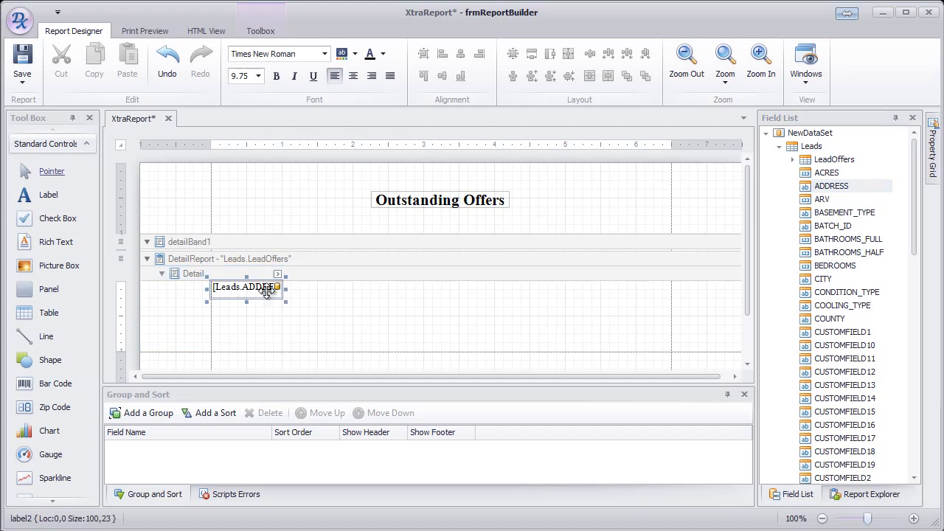
{"action": "left_click_drag", "start_coordinate": [822, 283], "coordinate": [365, 295]}
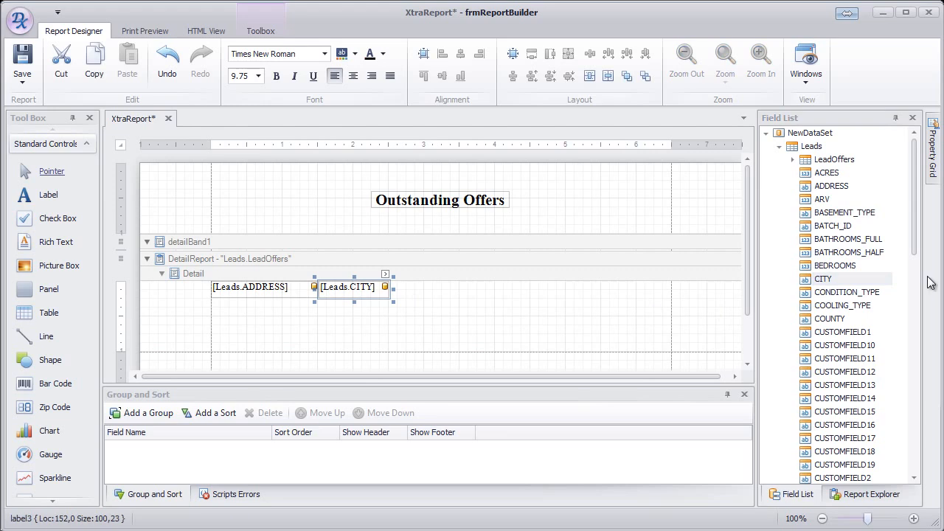
{"action": "scroll", "coordinate": [910, 234], "scroll_direction": "down", "scroll_amount": 9}
{"action": "scroll", "coordinate": [903, 391], "scroll_direction": "down", "scroll_amount": 6}
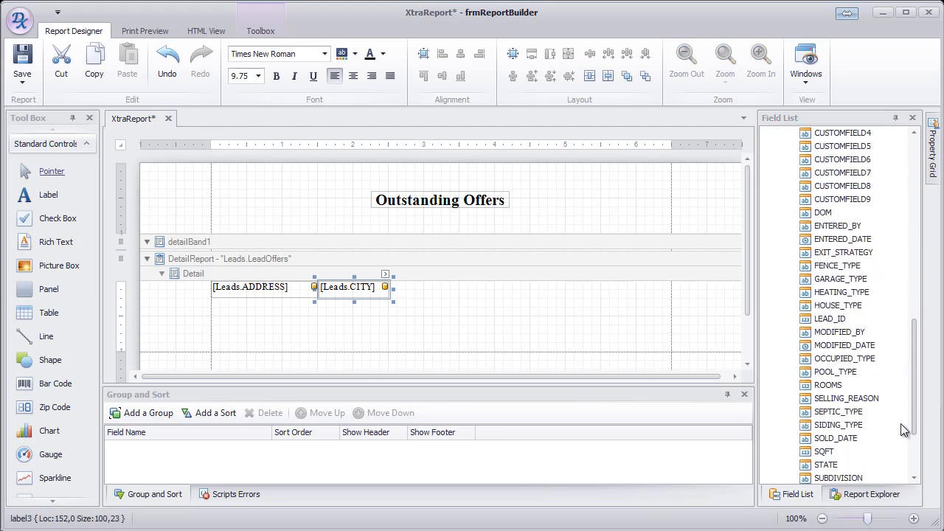
{"action": "left_click_drag", "start_coordinate": [855, 412], "coordinate": [443, 302]}
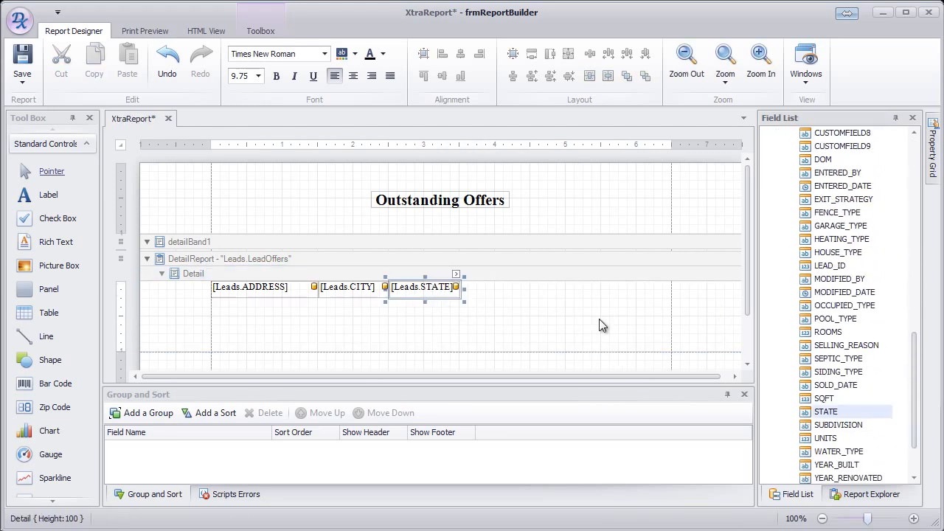
{"action": "scroll", "coordinate": [878, 450], "scroll_direction": "down", "scroll_amount": 3}
{"action": "left_click_drag", "start_coordinate": [820, 424], "coordinate": [538, 296]}
Narrow the STATE field and move the ZIP field directly beside it.
{"action": "left_click", "coordinate": [453, 287]}
{"action": "left_click_drag", "start_coordinate": [463, 288], "coordinate": [420, 289]}
{"action": "left_click_drag", "start_coordinate": [533, 295], "coordinate": [480, 297]}
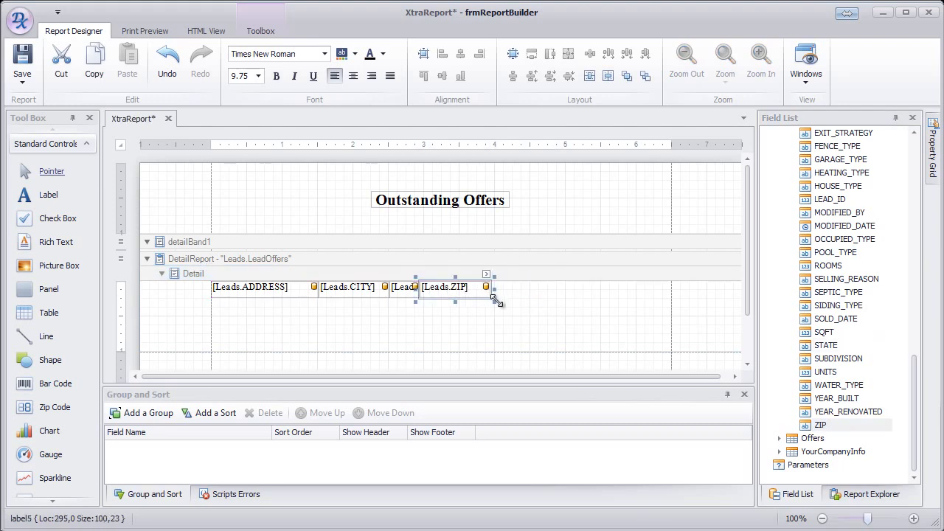
{"action": "left_click", "coordinate": [728, 274]}
Add the LeadOffers fields OFFER_DATE and AMOUNT side by side at the end of the address row.
{"action": "scroll", "coordinate": [912, 163], "scroll_direction": "up", "scroll_amount": 1}
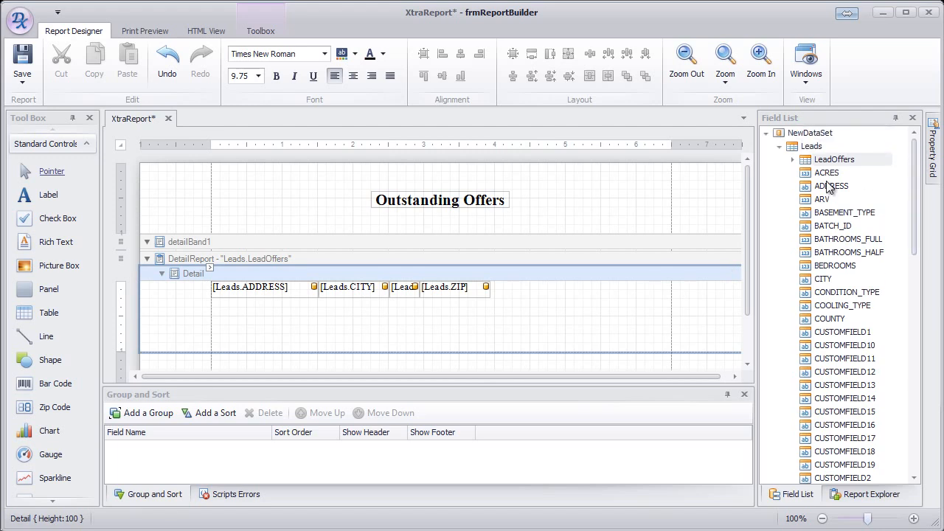
{"action": "left_click", "coordinate": [792, 161]}
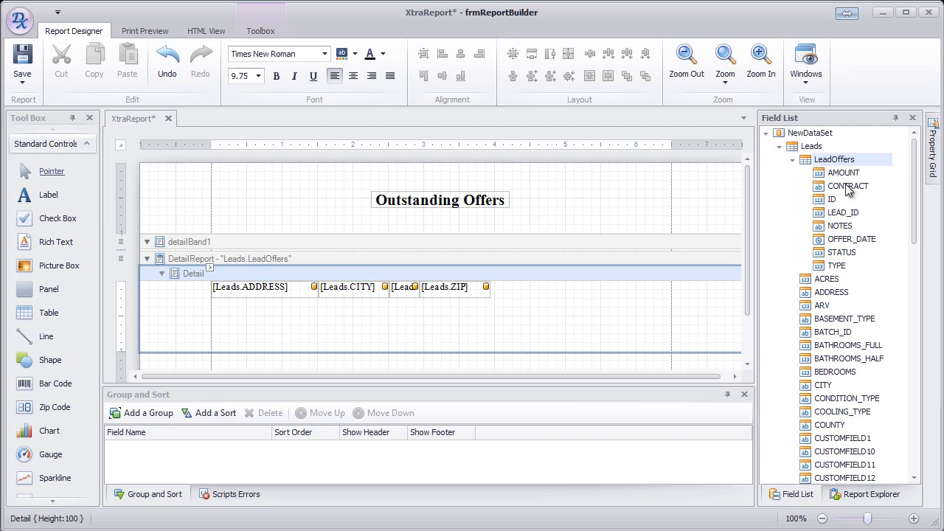
{"action": "left_click_drag", "start_coordinate": [846, 239], "coordinate": [547, 293]}
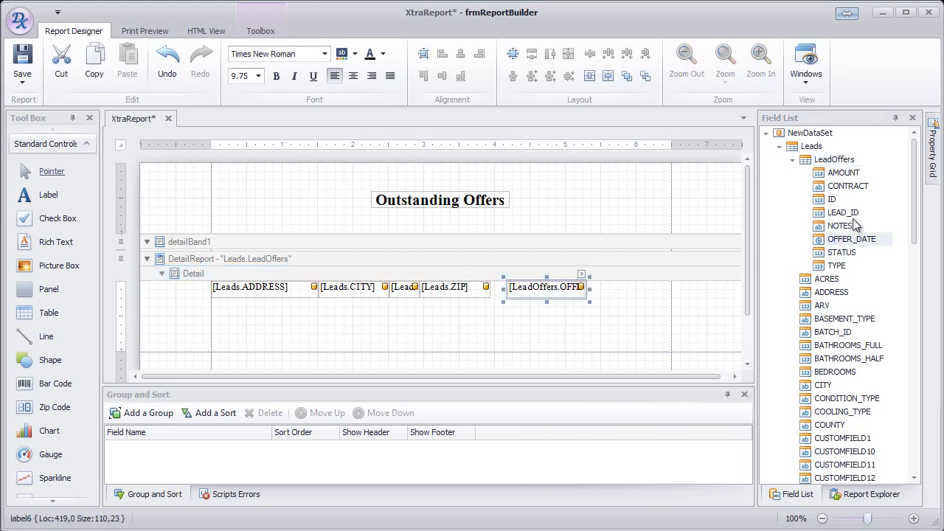
{"action": "left_click_drag", "start_coordinate": [844, 174], "coordinate": [586, 295]}
{"action": "left_click", "coordinate": [530, 312]}
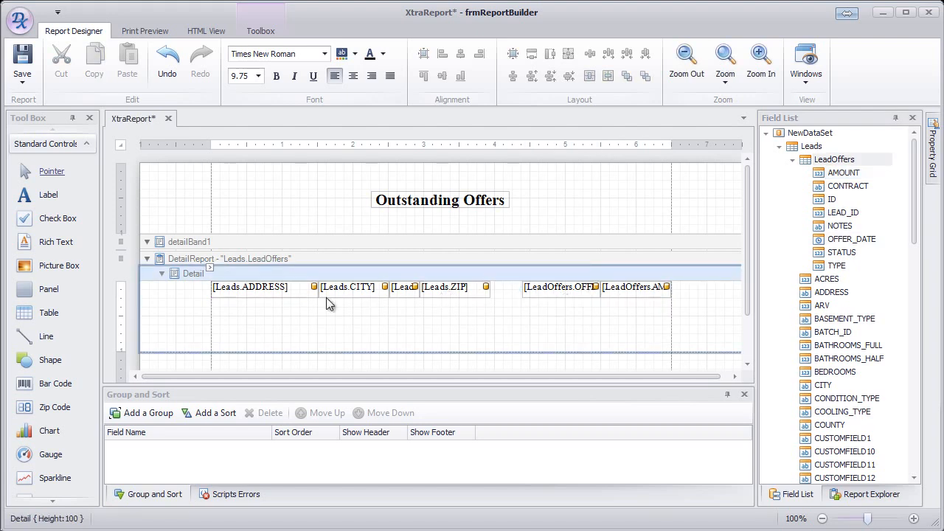
Reduce the Detail band's height to about 83, keeping some blank space below the field row.
{"action": "left_click_drag", "start_coordinate": [474, 352], "coordinate": [480, 300]}
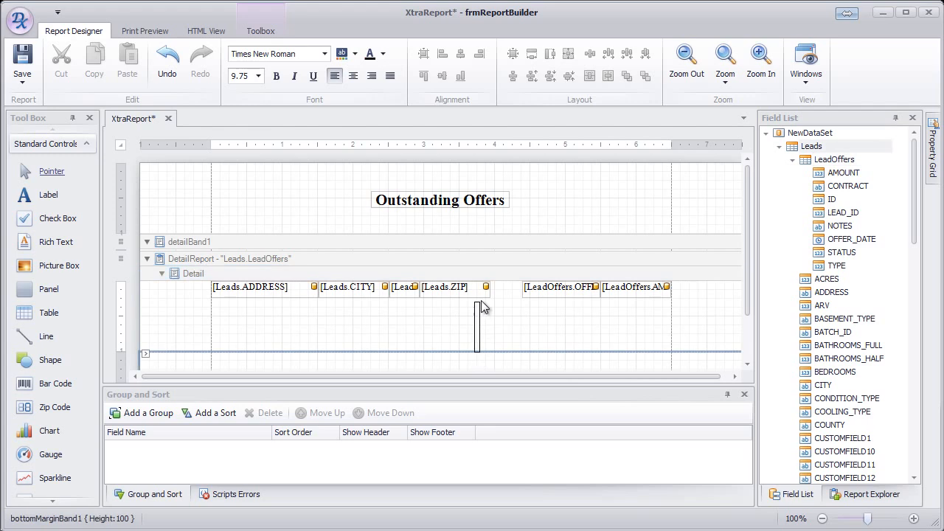
{"action": "left_click_drag", "start_coordinate": [447, 351], "coordinate": [457, 295]}
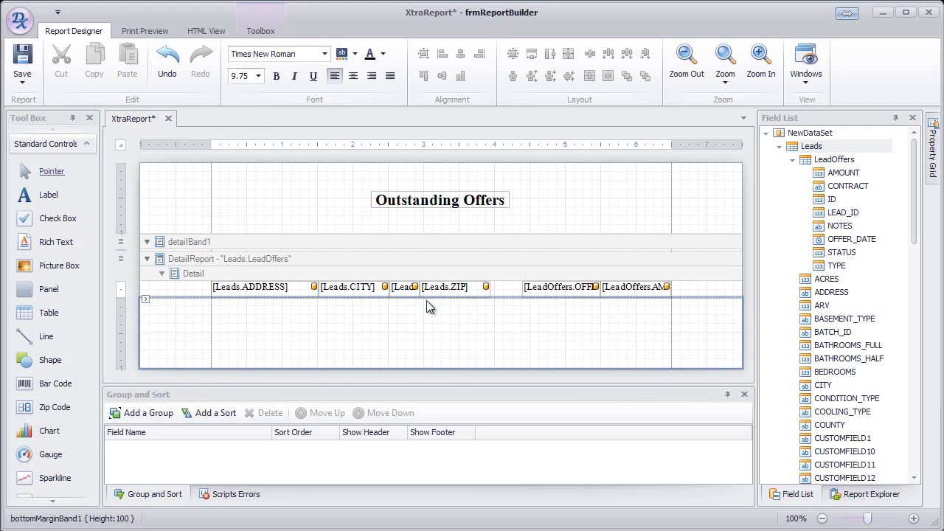
{"action": "left_click", "coordinate": [426, 292]}
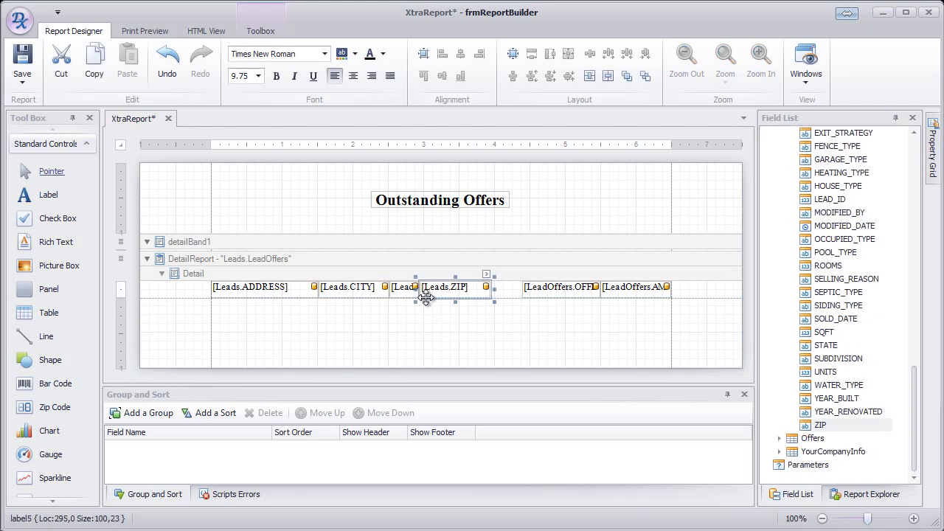
{"action": "left_click", "coordinate": [507, 298]}
{"action": "left_click_drag", "start_coordinate": [503, 298], "coordinate": [498, 341]}
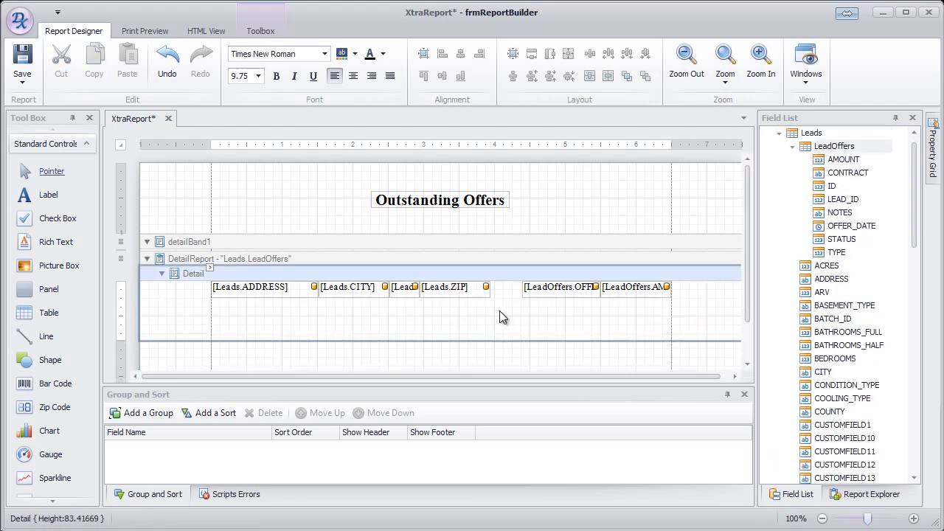
Preview the report and examine which property rows show an offer date and amount.
{"action": "left_click", "coordinate": [138, 34]}
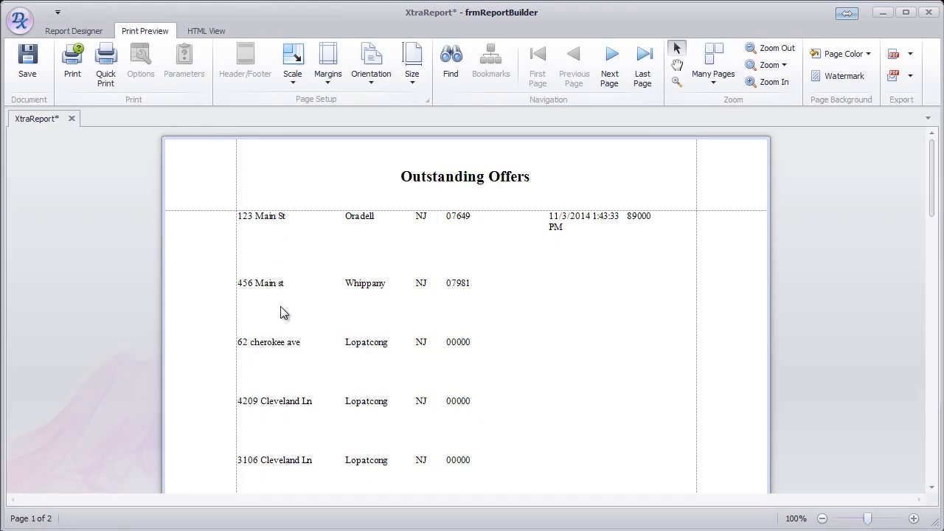
{"action": "scroll", "coordinate": [284, 310], "scroll_direction": "down", "scroll_amount": 1}
{"action": "scroll", "coordinate": [287, 337], "scroll_direction": "down", "scroll_amount": 3}
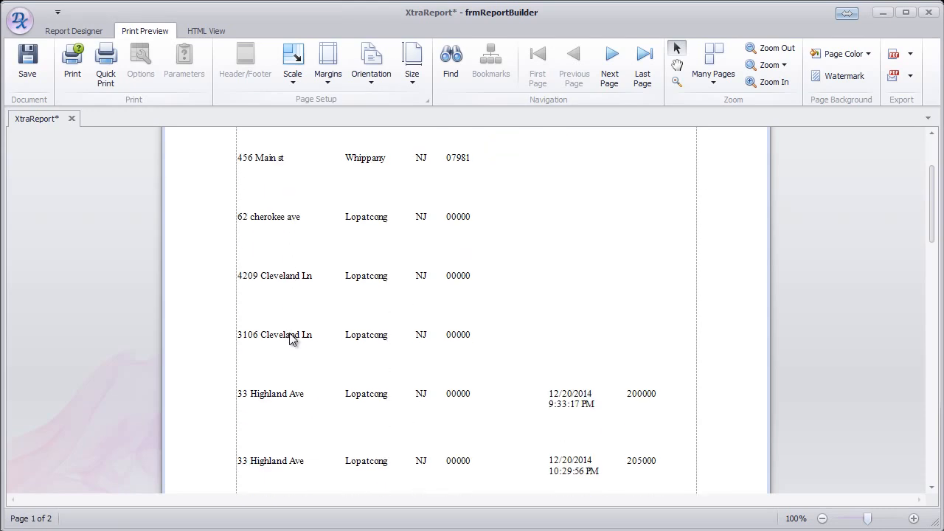
{"action": "scroll", "coordinate": [290, 336], "scroll_direction": "down", "scroll_amount": 2}
{"action": "scroll", "coordinate": [290, 337], "scroll_direction": "down", "scroll_amount": 1}
{"action": "scroll", "coordinate": [290, 337], "scroll_direction": "up", "scroll_amount": 4}
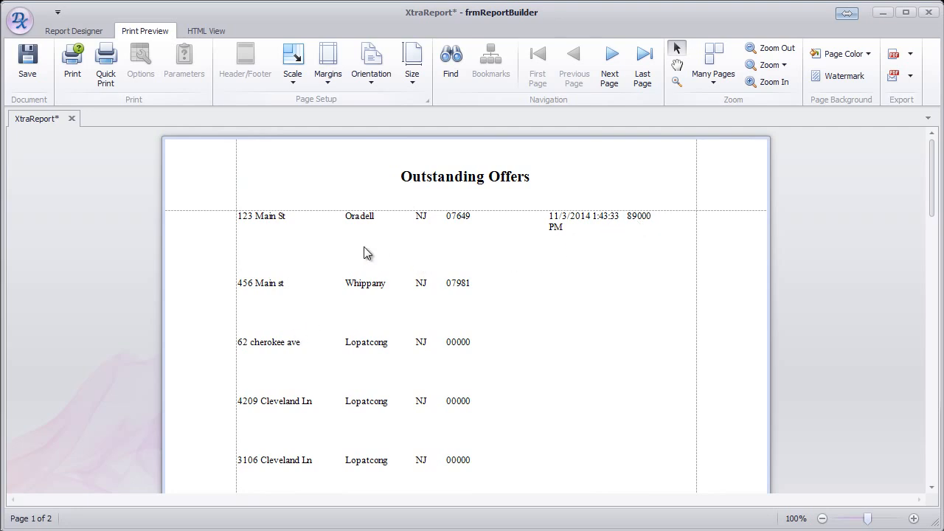
{"action": "scroll", "coordinate": [597, 267], "scroll_direction": "down", "scroll_amount": 4}
{"action": "scroll", "coordinate": [596, 268], "scroll_direction": "down", "scroll_amount": 20}
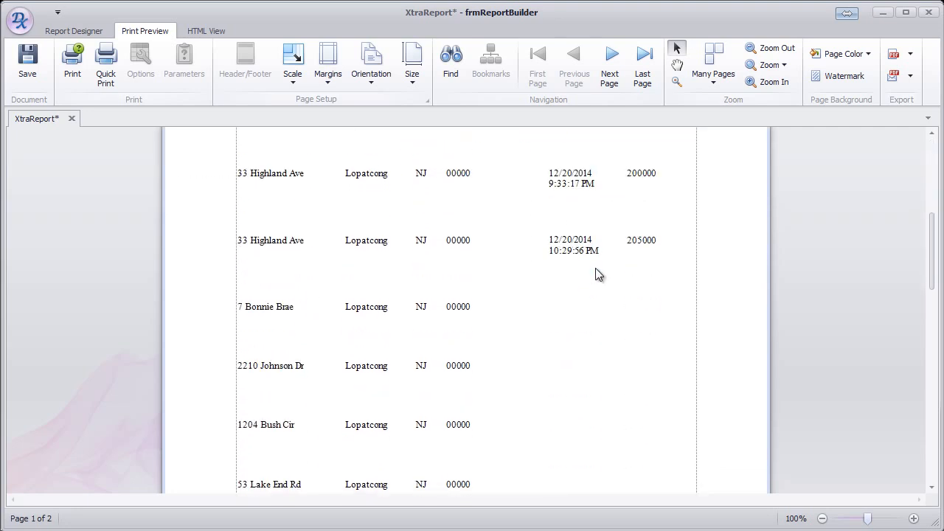
Shrink the Detail band so its lower edge sits directly beneath the field row.
{"action": "scroll", "coordinate": [593, 288], "scroll_direction": "up", "scroll_amount": 20}
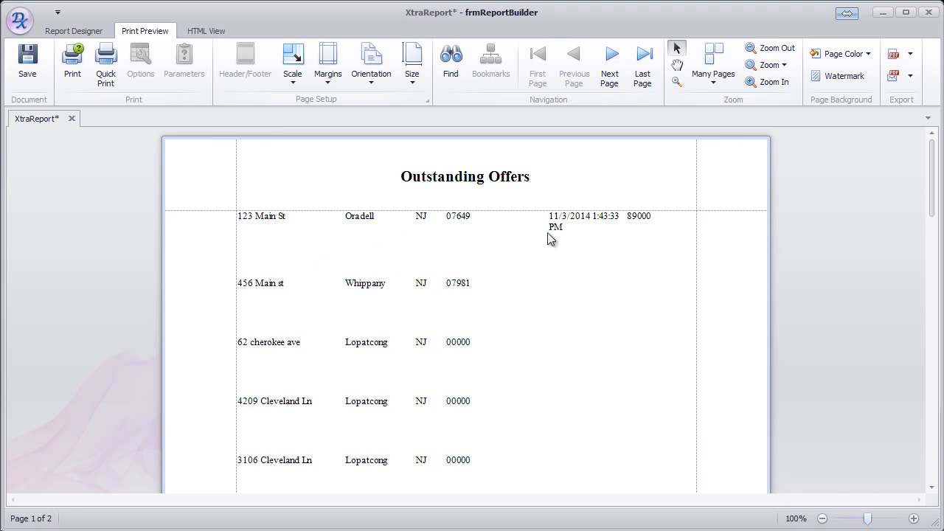
{"action": "left_click", "coordinate": [74, 31]}
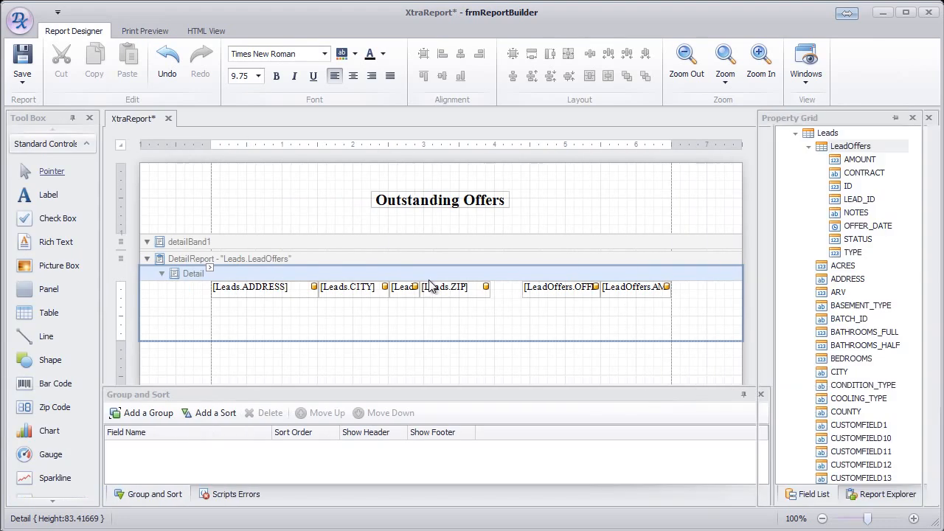
{"action": "left_click_drag", "start_coordinate": [467, 340], "coordinate": [472, 292]}
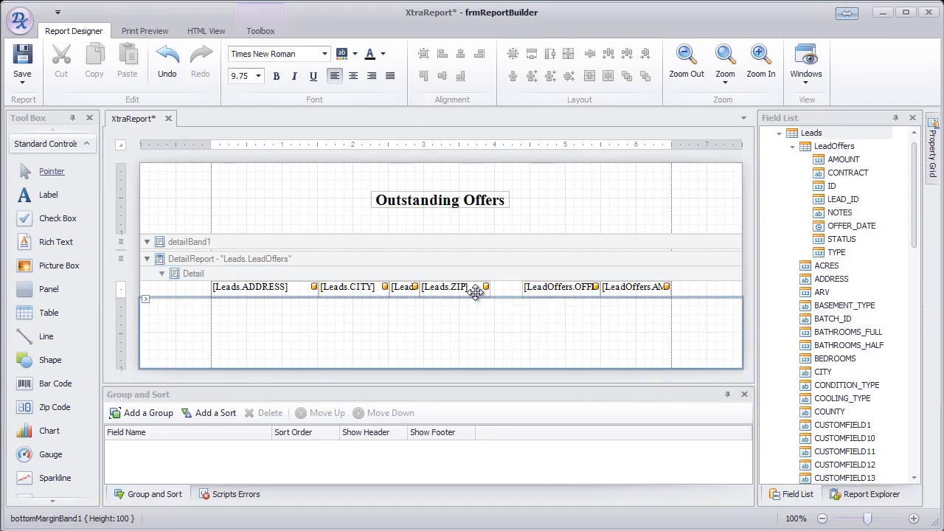
Preview the report and check the spacing between the property rows.
{"action": "left_click", "coordinate": [145, 31]}
{"action": "scroll", "coordinate": [450, 273], "scroll_direction": "down", "scroll_amount": 3}
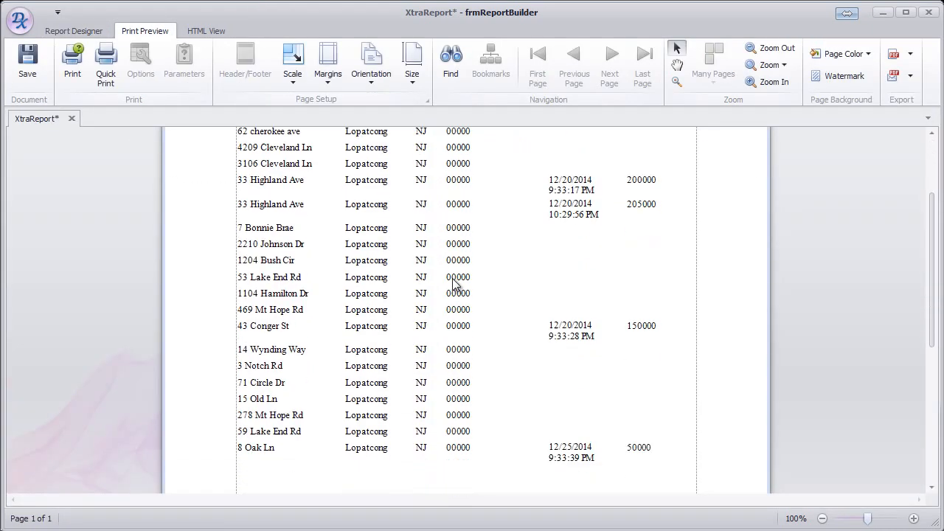
{"action": "scroll", "coordinate": [309, 320], "scroll_direction": "up", "scroll_amount": 3}
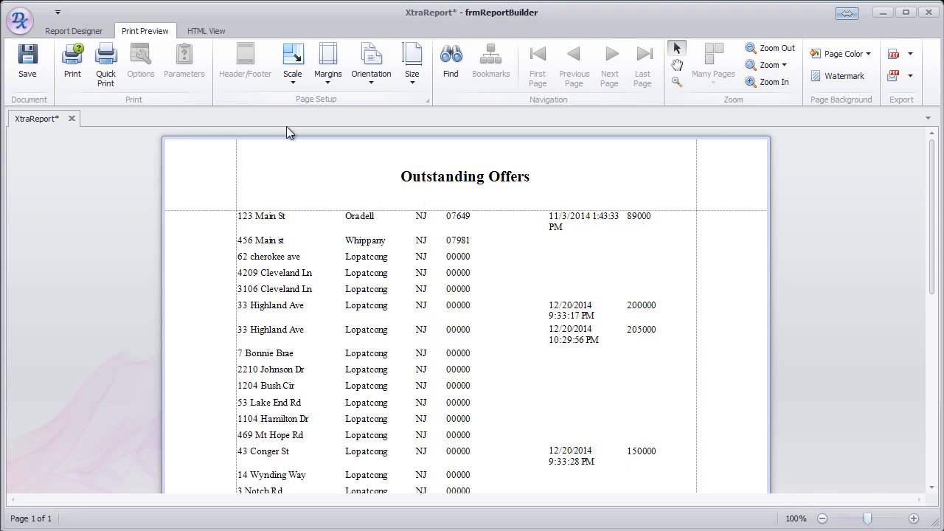
Format the OFFER_DATE field in the Detail band with the DateTime format MM/dd/yyyy.
{"action": "left_click", "coordinate": [89, 34]}
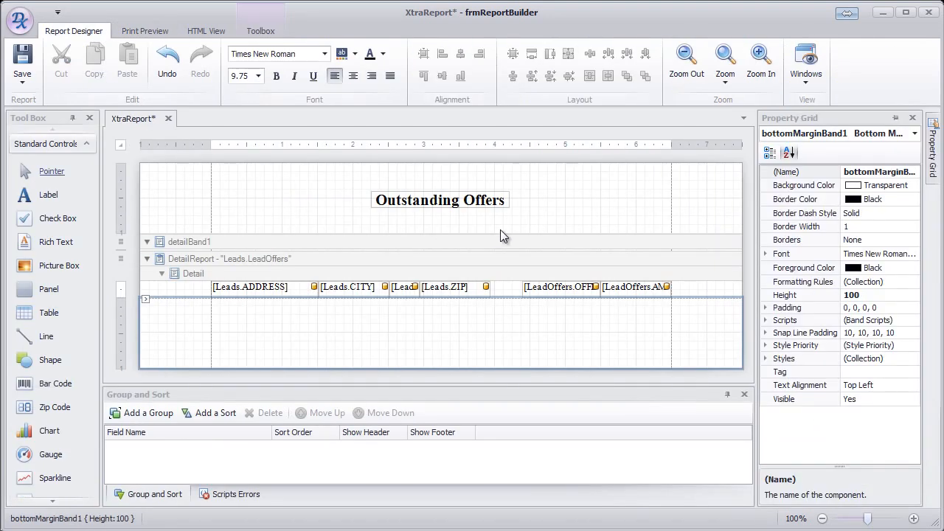
{"action": "left_click", "coordinate": [561, 286]}
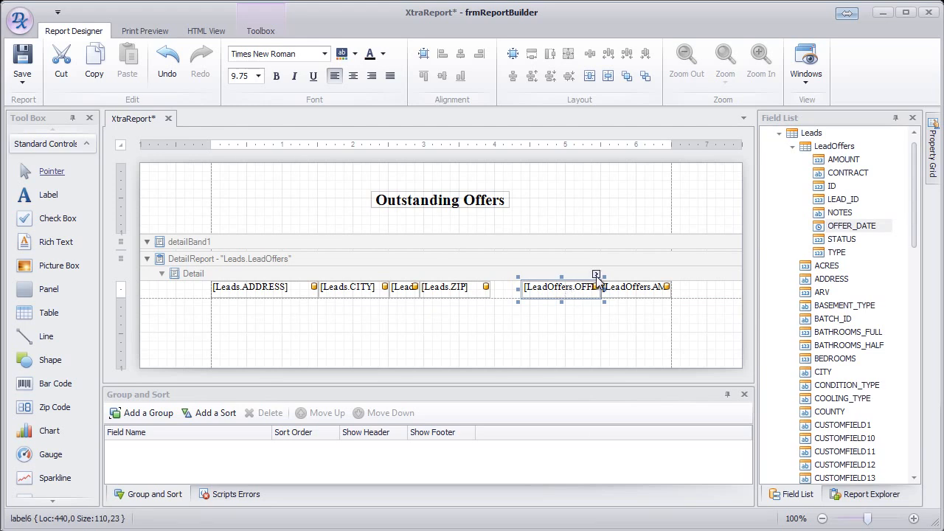
{"action": "left_click", "coordinate": [596, 275]}
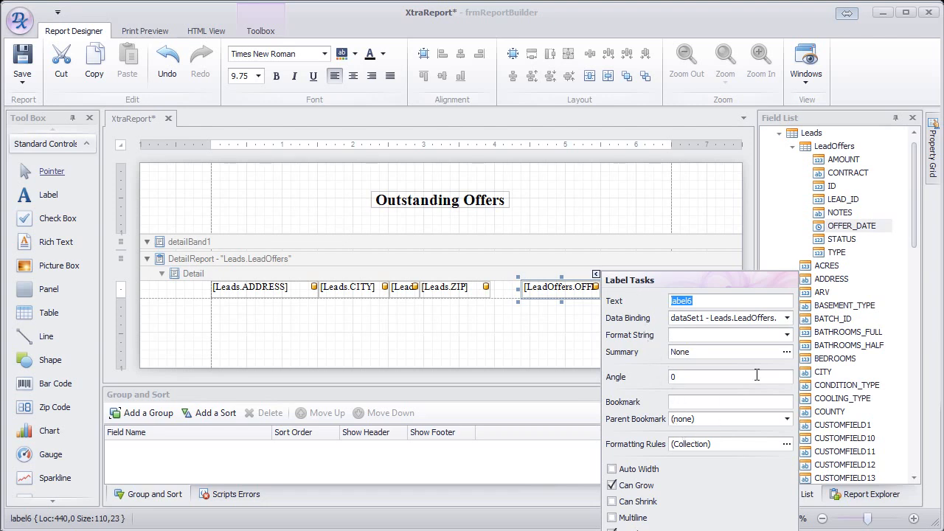
{"action": "left_click", "coordinate": [787, 338]}
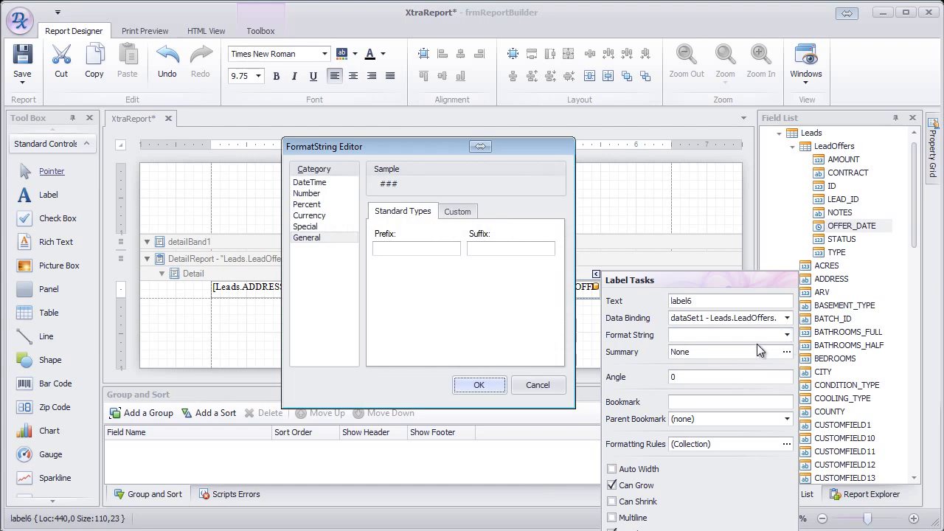
{"action": "left_click", "coordinate": [318, 184]}
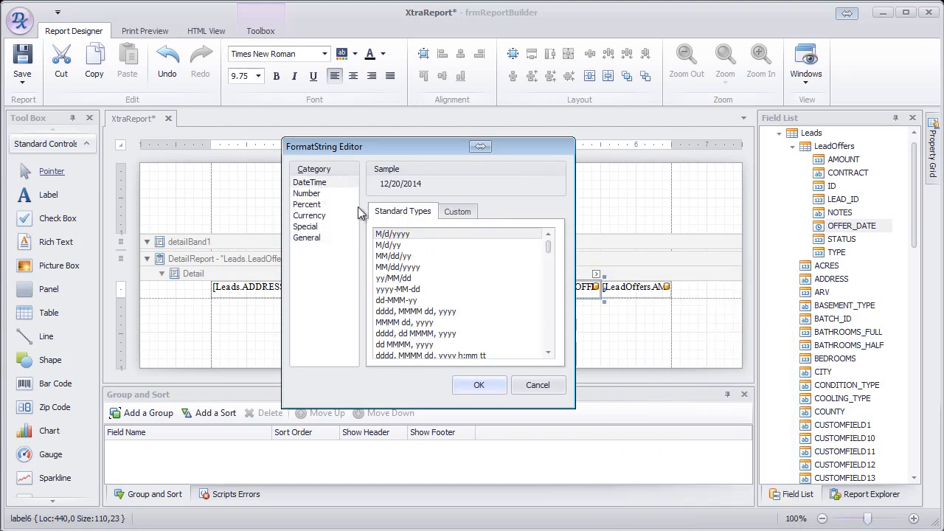
{"action": "left_click", "coordinate": [418, 267]}
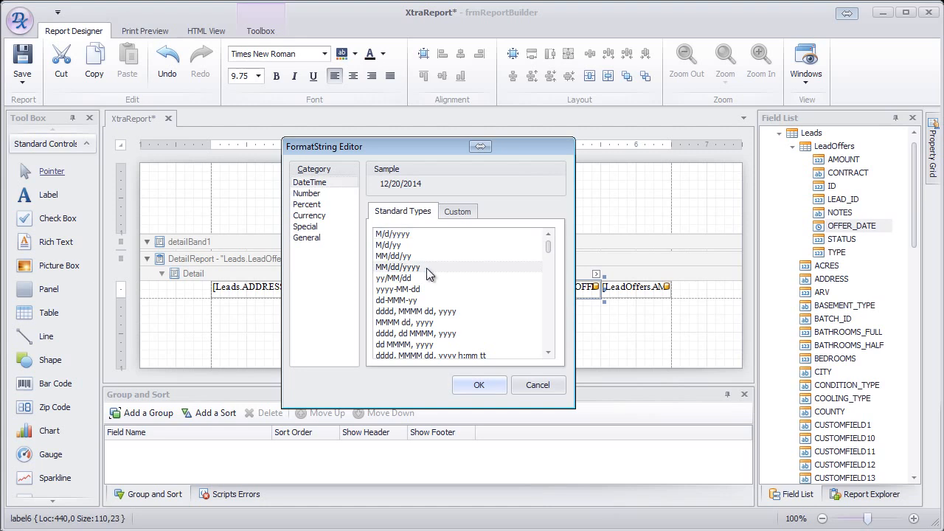
{"action": "left_click", "coordinate": [478, 386]}
Format the AMOUNT field with the custom currency format $#,### and align its text to the right.
{"action": "left_click", "coordinate": [636, 290]}
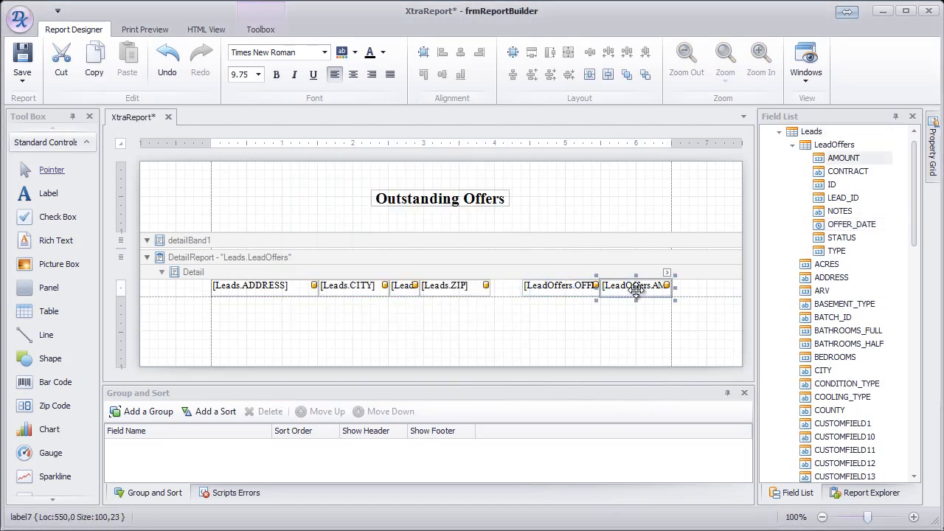
{"action": "left_click", "coordinate": [666, 273]}
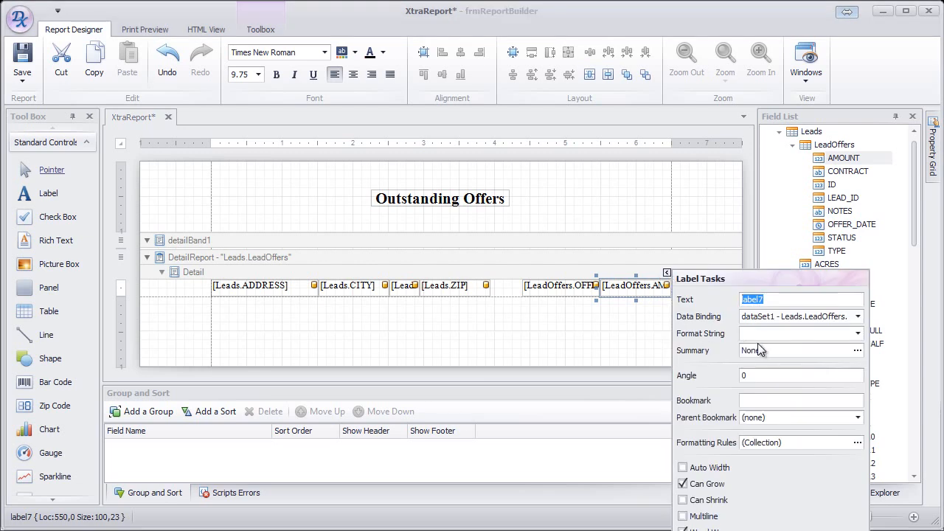
{"action": "left_click", "coordinate": [857, 333]}
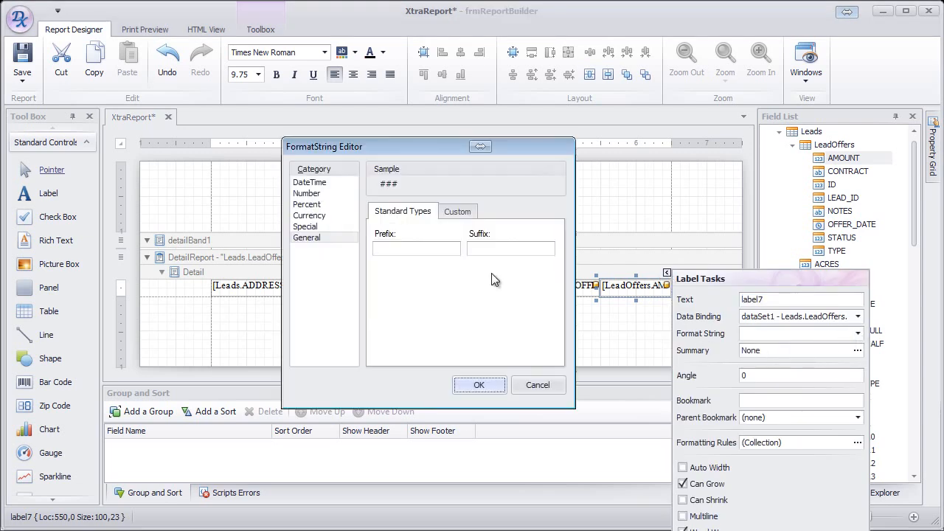
{"action": "left_click", "coordinate": [322, 213]}
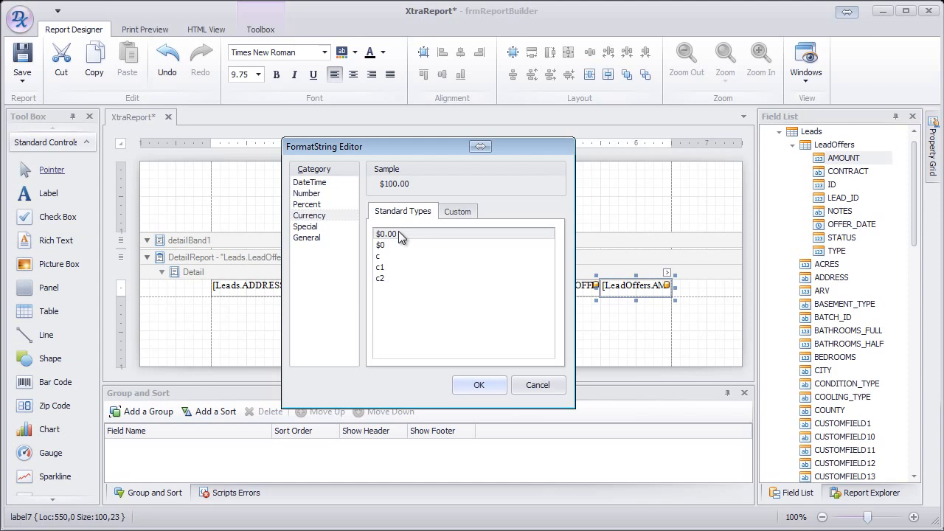
{"action": "left_click", "coordinate": [461, 211]}
{"action": "left_click", "coordinate": [402, 296]}
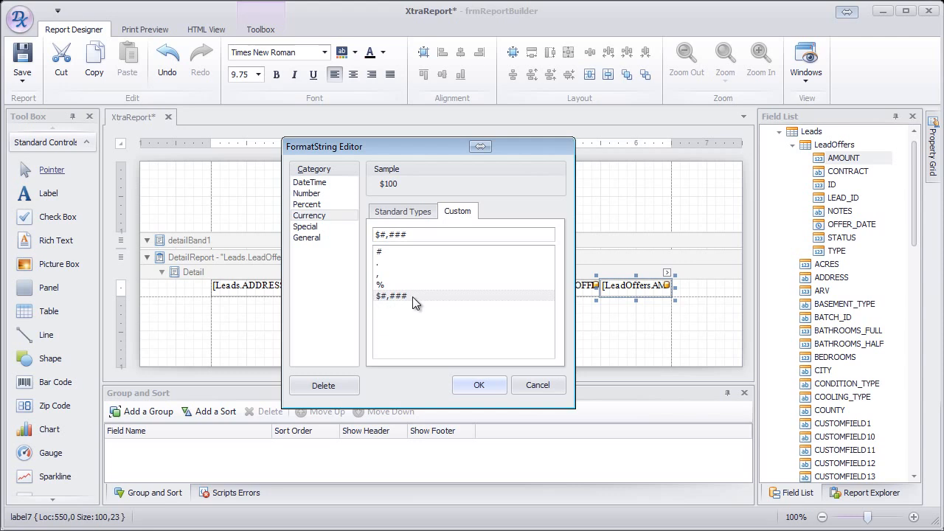
{"action": "left_click", "coordinate": [474, 382]}
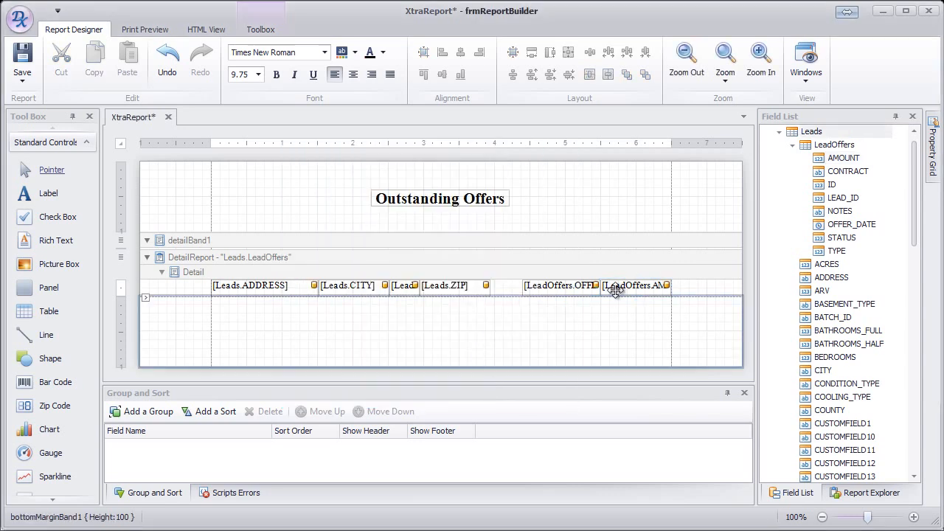
{"action": "left_click", "coordinate": [368, 79]}
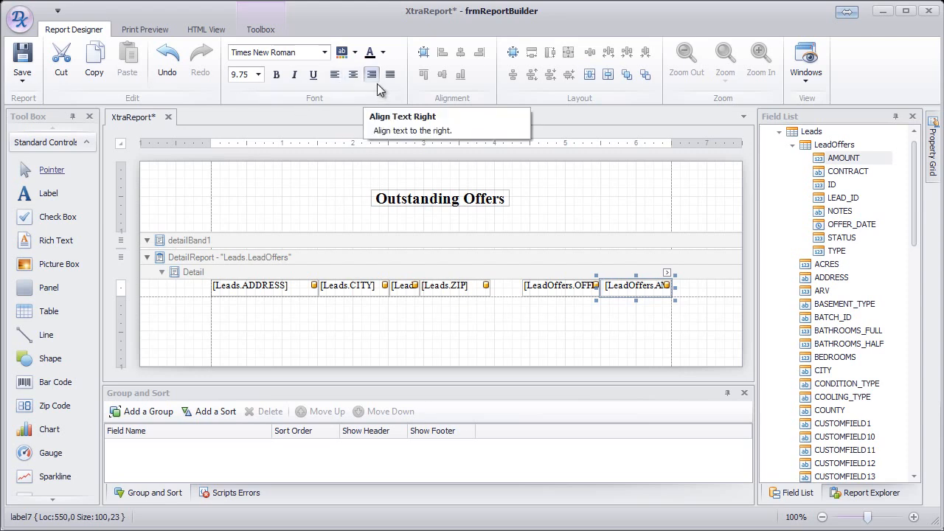
{"action": "left_click", "coordinate": [633, 311]}
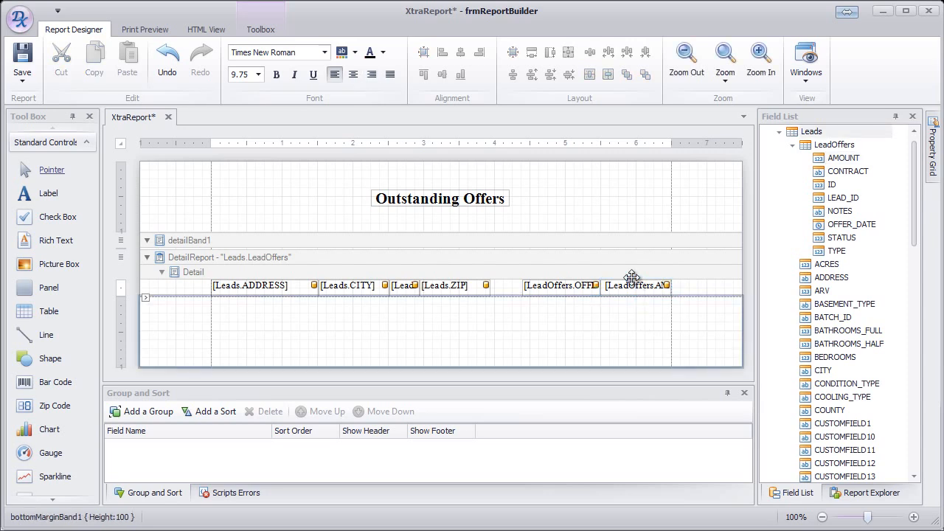
Preview the report and examine the offer date and amount formatting and the rows without offers.
{"action": "left_click", "coordinate": [142, 31]}
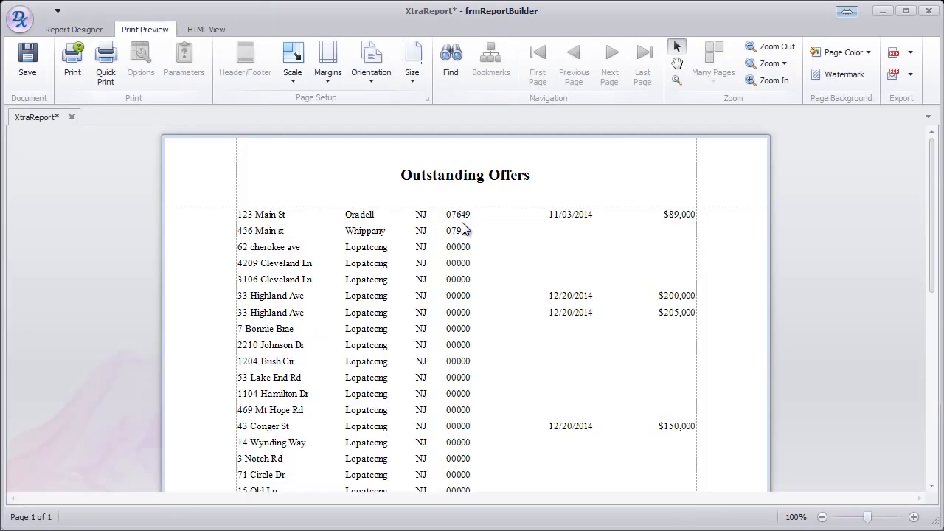
{"action": "scroll", "coordinate": [365, 250], "scroll_direction": "down", "scroll_amount": 2}
{"action": "scroll", "coordinate": [356, 250], "scroll_direction": "up", "scroll_amount": 2}
{"action": "scroll", "coordinate": [327, 221], "scroll_direction": "down", "scroll_amount": 4}
{"action": "scroll", "coordinate": [317, 252], "scroll_direction": "up", "scroll_amount": 4}
{"action": "scroll", "coordinate": [312, 250], "scroll_direction": "down", "scroll_amount": 2}
{"action": "scroll", "coordinate": [412, 245], "scroll_direction": "up", "scroll_amount": 1}
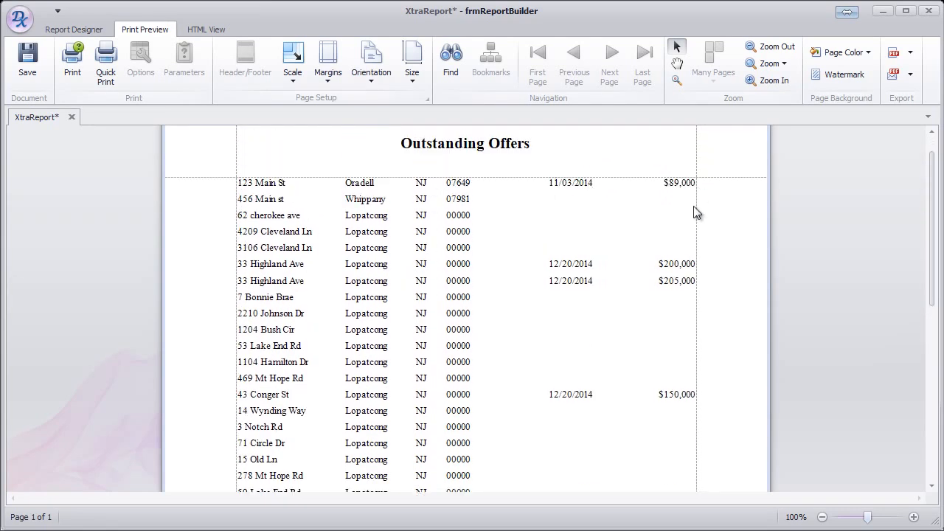
{"action": "scroll", "coordinate": [682, 287], "scroll_direction": "down", "scroll_amount": 4}
{"action": "scroll", "coordinate": [682, 296], "scroll_direction": "up", "scroll_amount": 3}
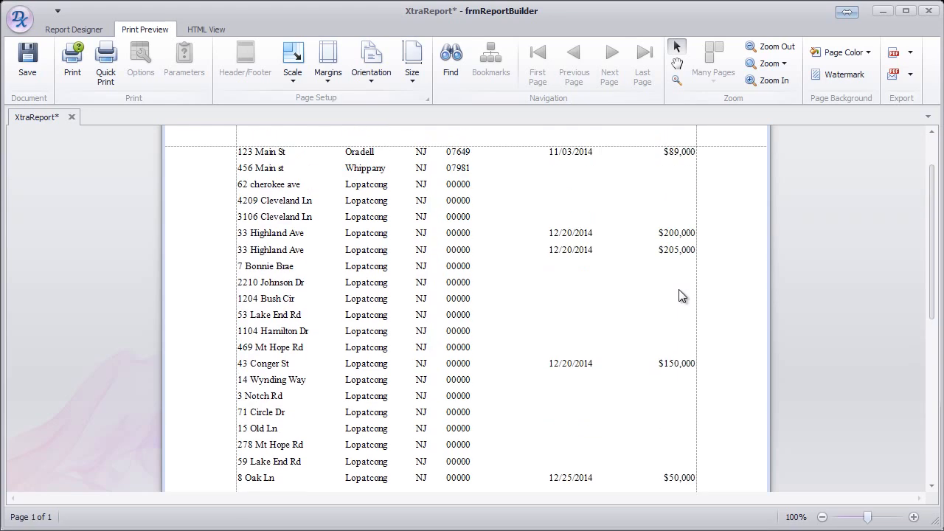
{"action": "scroll", "coordinate": [676, 286], "scroll_direction": "up", "scroll_amount": 1}
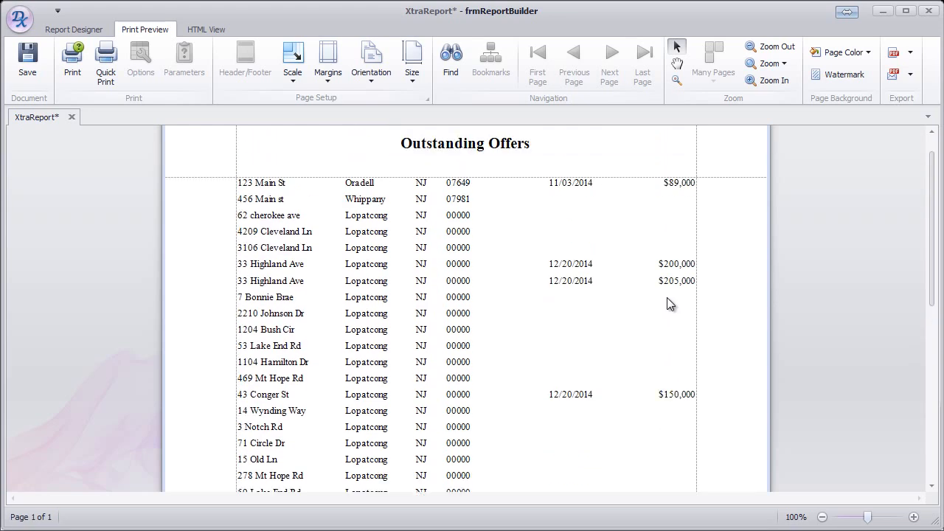
{"action": "scroll", "coordinate": [571, 264], "scroll_direction": "up", "scroll_amount": 1}
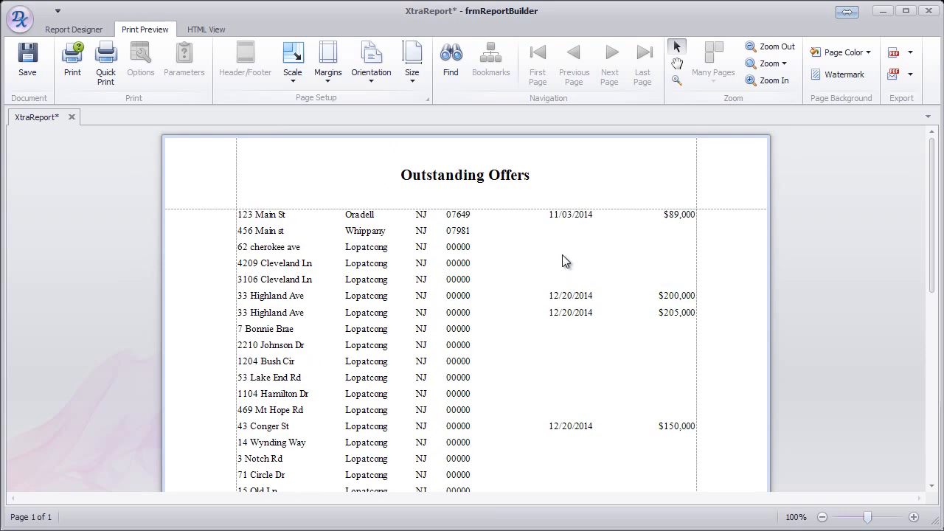
{"action": "scroll", "coordinate": [488, 243], "scroll_direction": "down", "scroll_amount": 1}
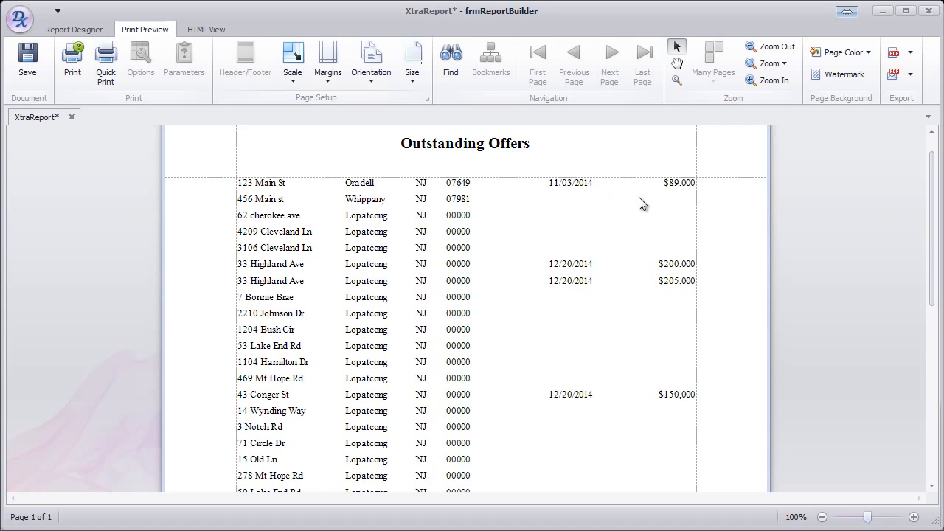
{"action": "scroll", "coordinate": [508, 225], "scroll_direction": "up", "scroll_amount": 1}
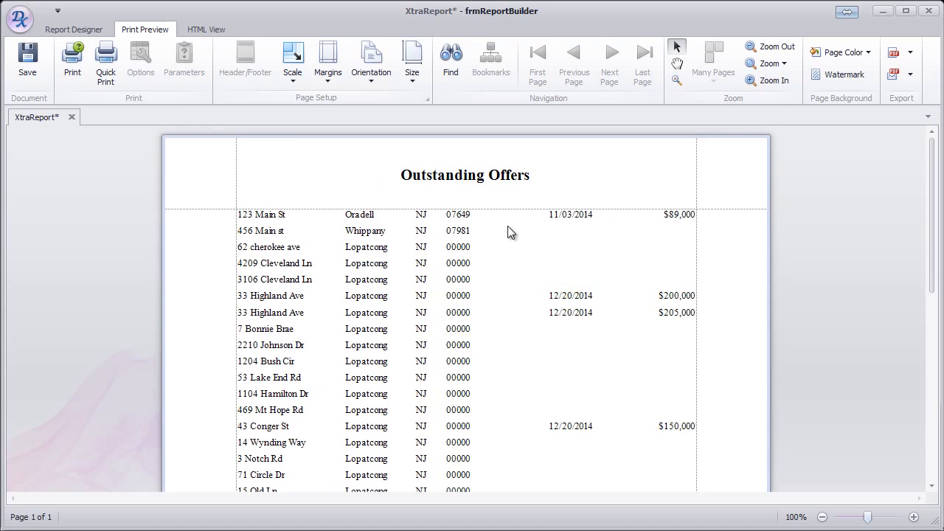
Create a formatting rule named HideNoOffer in the rule sheet, reached from the "Leads.LeadOffers" detail report's formatting rules.
{"action": "left_click", "coordinate": [86, 31]}
{"action": "left_click", "coordinate": [330, 190]}
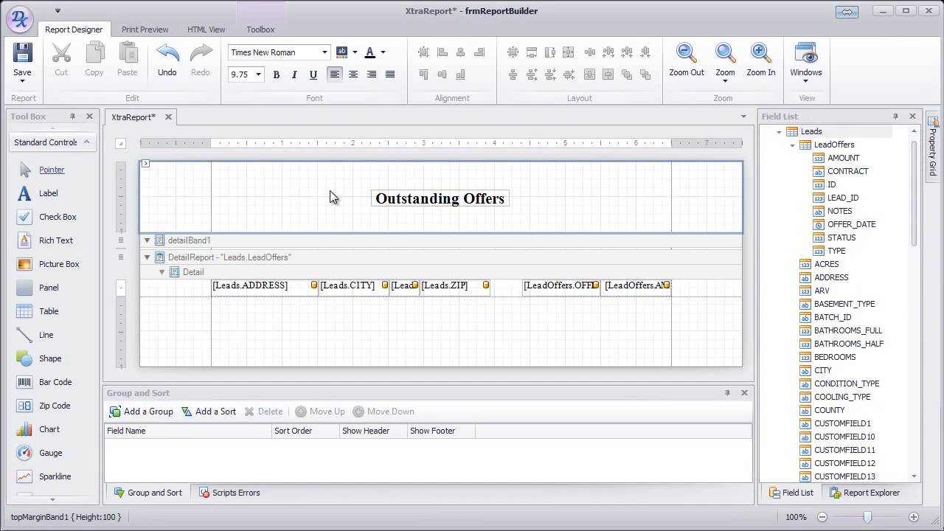
{"action": "left_click", "coordinate": [271, 255]}
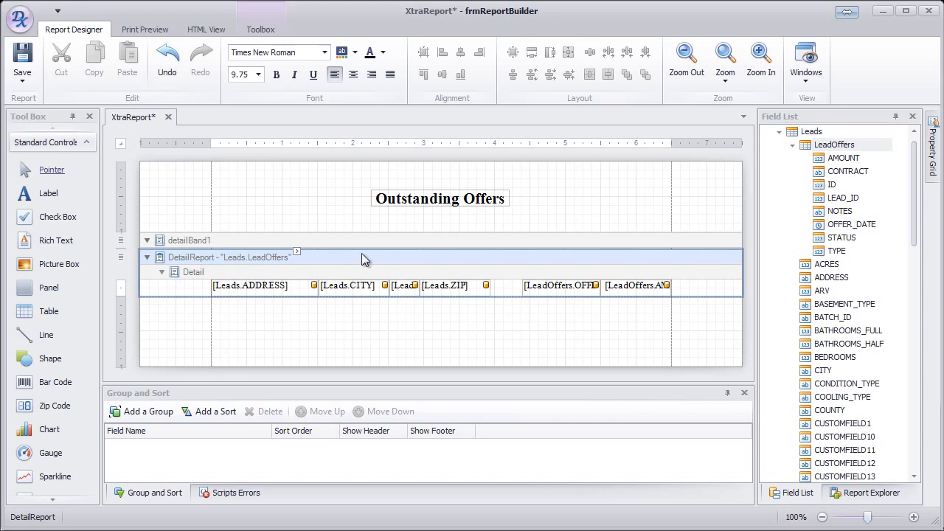
{"action": "left_click", "coordinate": [296, 252]}
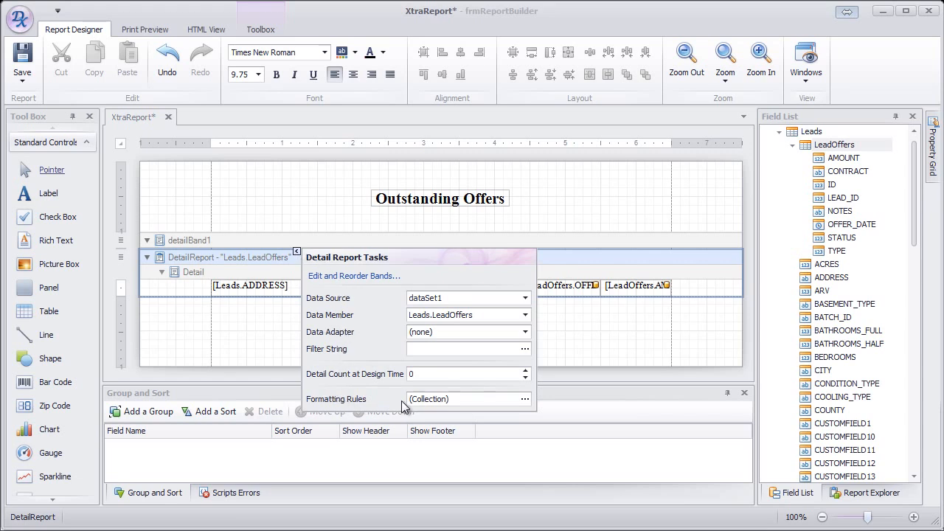
{"action": "left_click", "coordinate": [523, 400]}
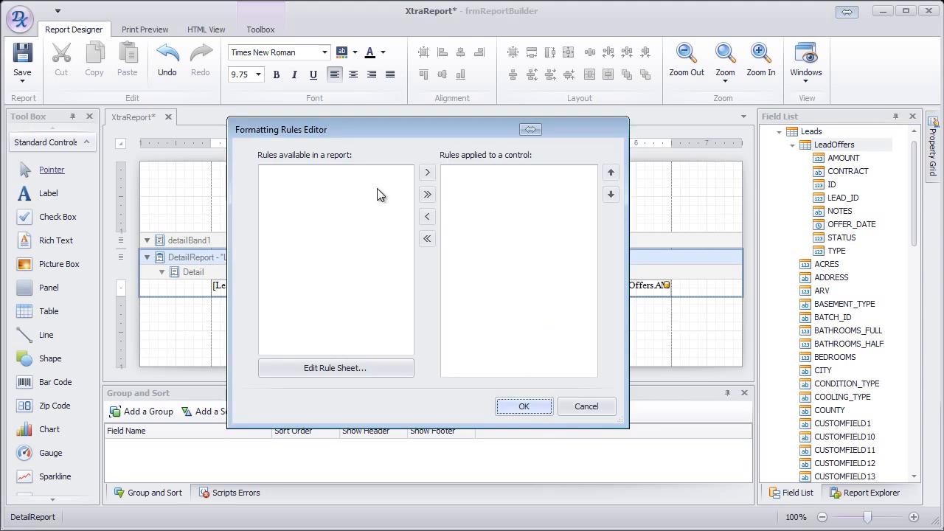
{"action": "left_click", "coordinate": [340, 367]}
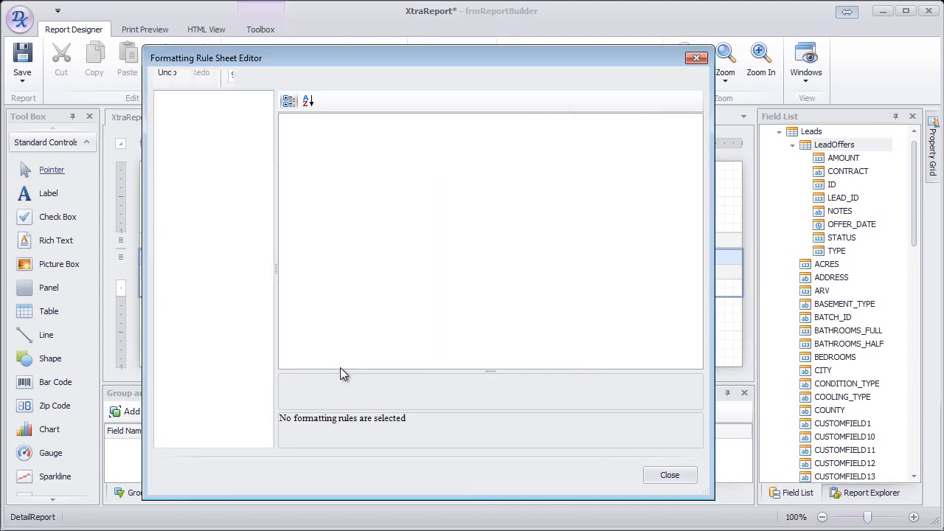
{"action": "left_click", "coordinate": [161, 77]}
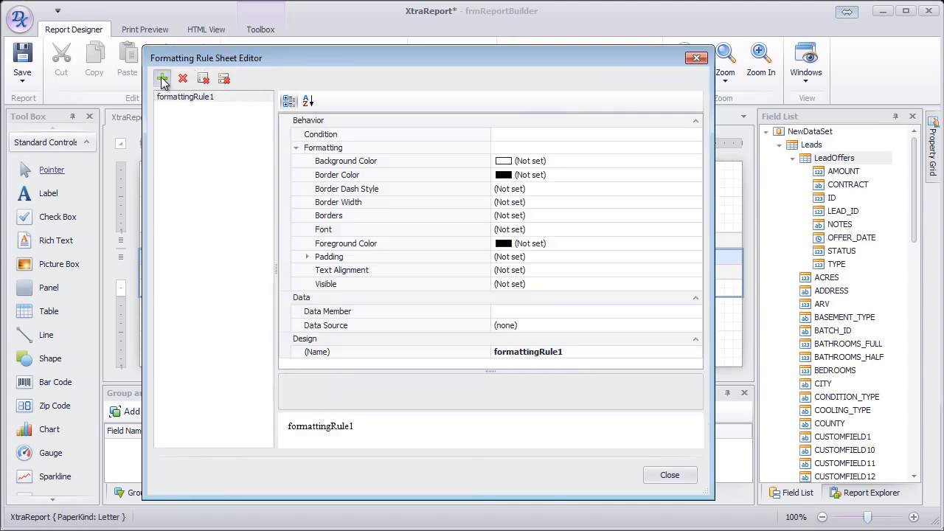
{"action": "left_click", "coordinate": [472, 352]}
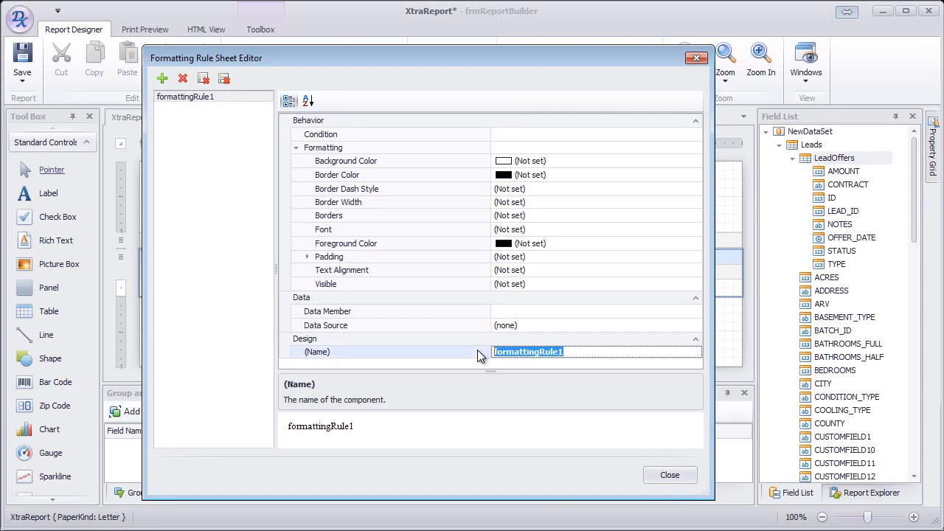
{"action": "type", "text": "Hide"}
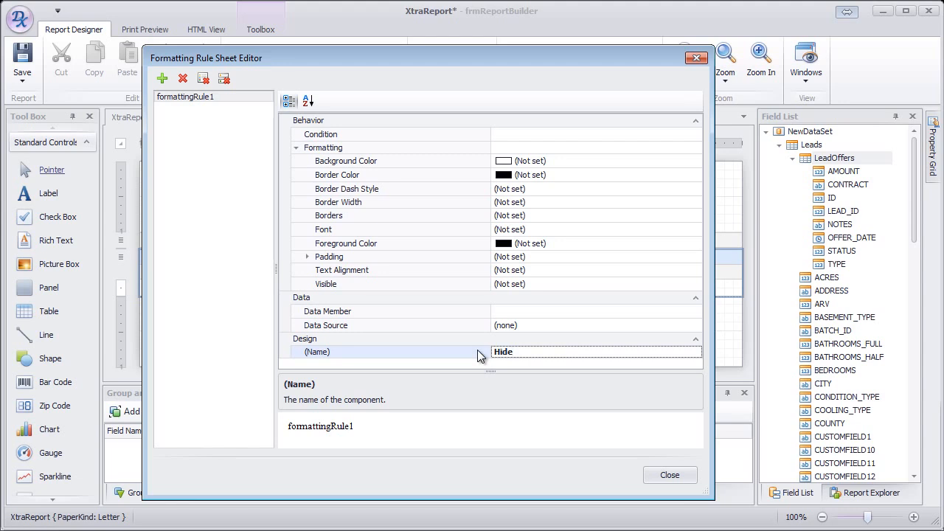
{"action": "type", "text": "NoOffer"}
Set the HideNoOffer rule's data source to dataSet1.
{"action": "left_click", "coordinate": [444, 280]}
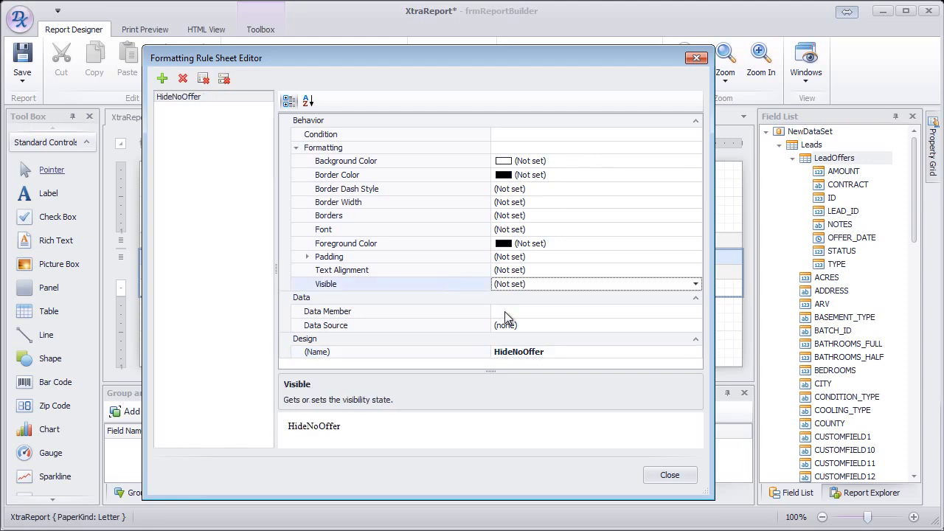
{"action": "left_click", "coordinate": [520, 325]}
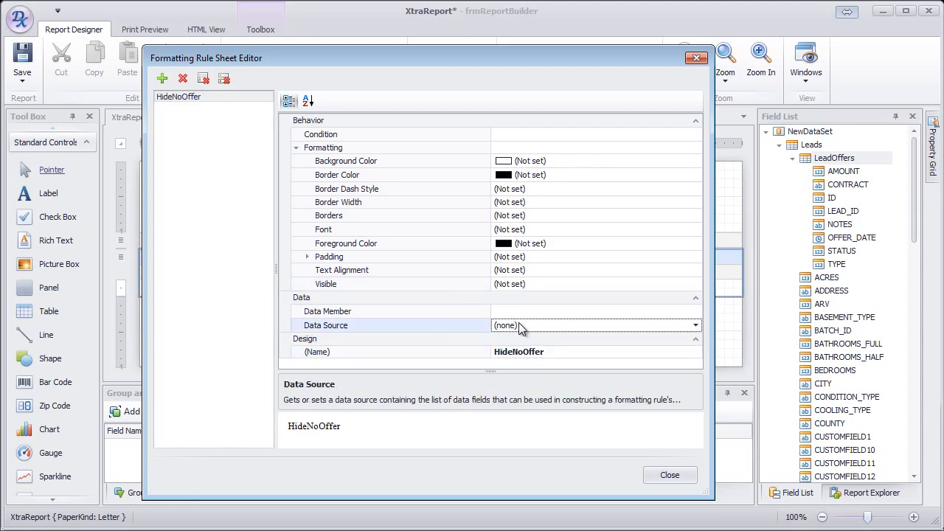
{"action": "left_click", "coordinate": [696, 325]}
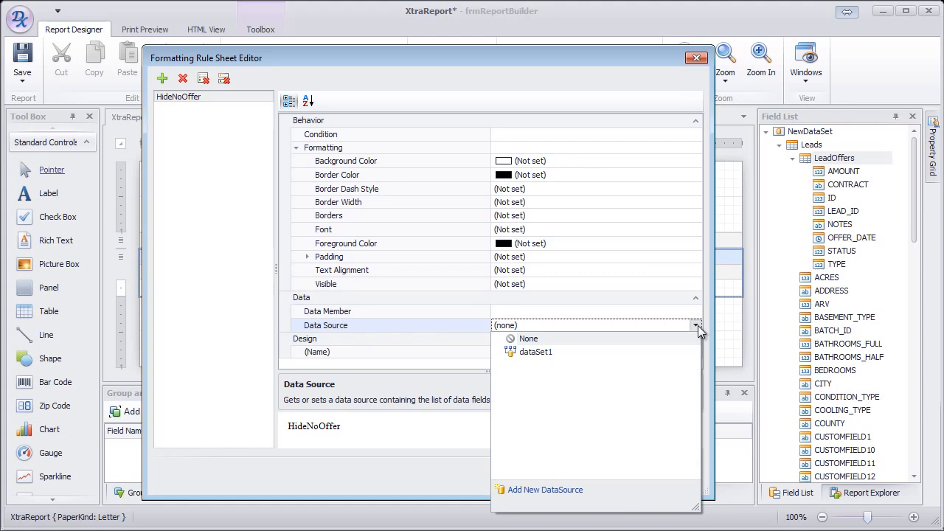
{"action": "left_click", "coordinate": [542, 351]}
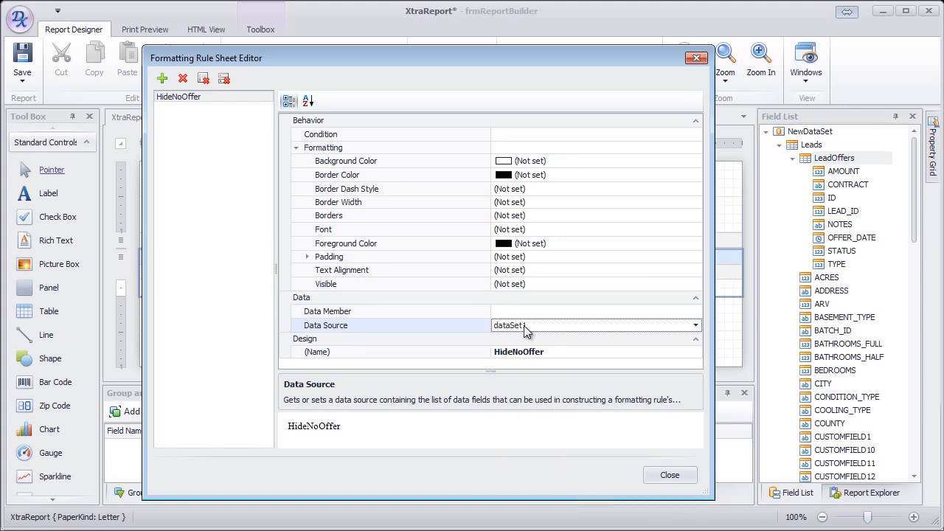
{"action": "left_click", "coordinate": [694, 325]}
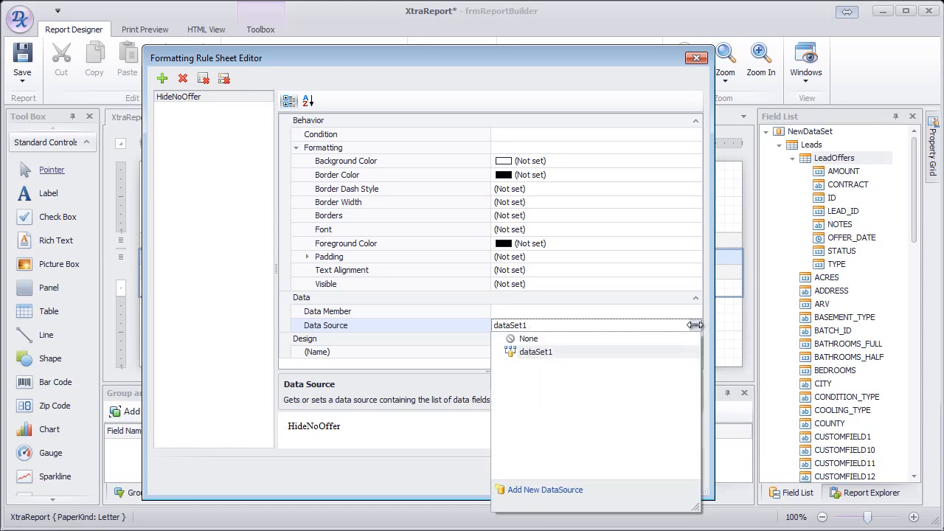
{"action": "left_click", "coordinate": [539, 357]}
Set the HideNoOffer rule's data member to LeadOffers under Leads.
{"action": "left_click", "coordinate": [424, 311]}
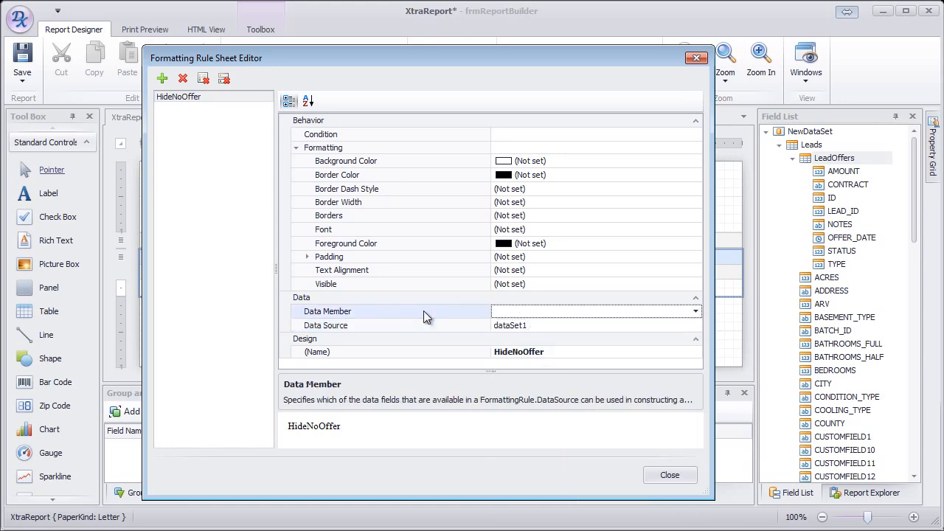
{"action": "left_click", "coordinate": [694, 312]}
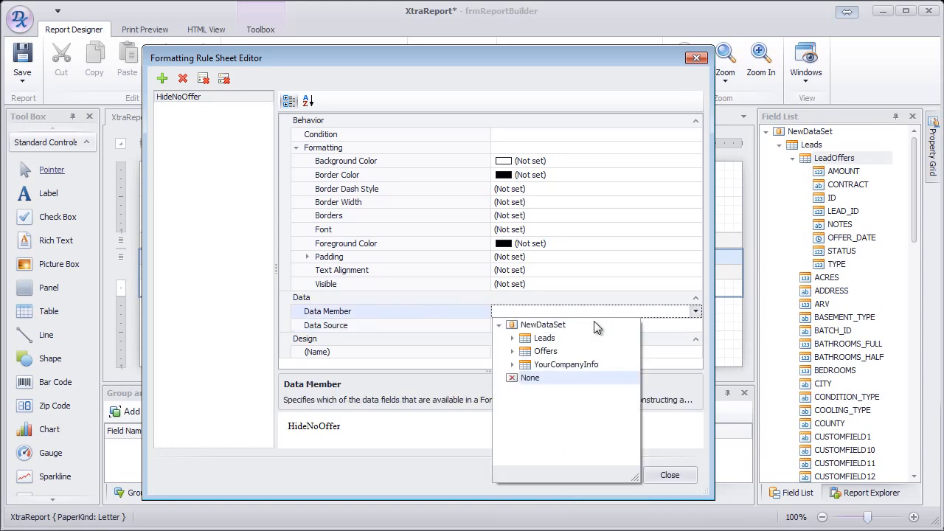
{"action": "left_click", "coordinate": [513, 339]}
{"action": "left_click", "coordinate": [558, 352]}
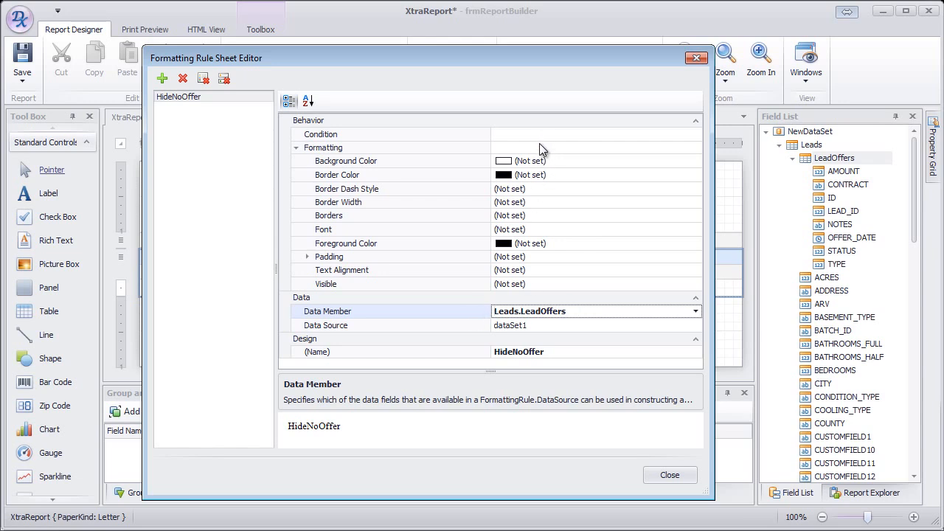
Set the HideNoOffer rule's Visible formatting property to No.
{"action": "left_click", "coordinate": [432, 288]}
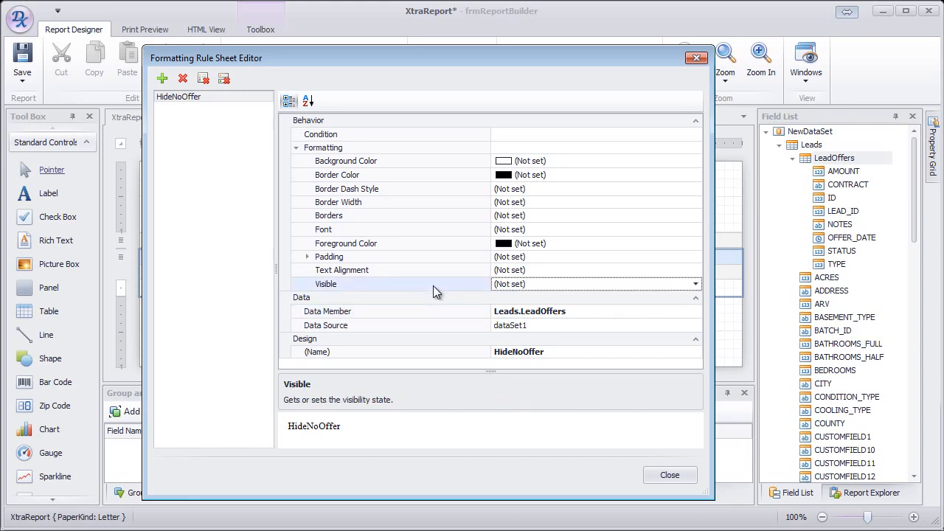
{"action": "left_click", "coordinate": [696, 288]}
{"action": "left_click", "coordinate": [552, 305]}
Define the HideNoOffer rule's condition as [DataSource.RowCount] == 0, using the built-in row count variable.
{"action": "left_click", "coordinate": [524, 134]}
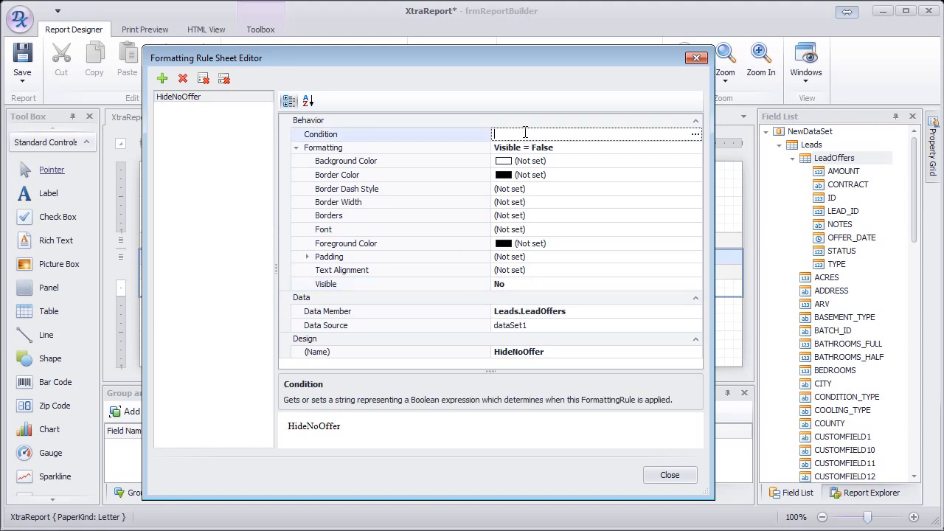
{"action": "left_click", "coordinate": [696, 134]}
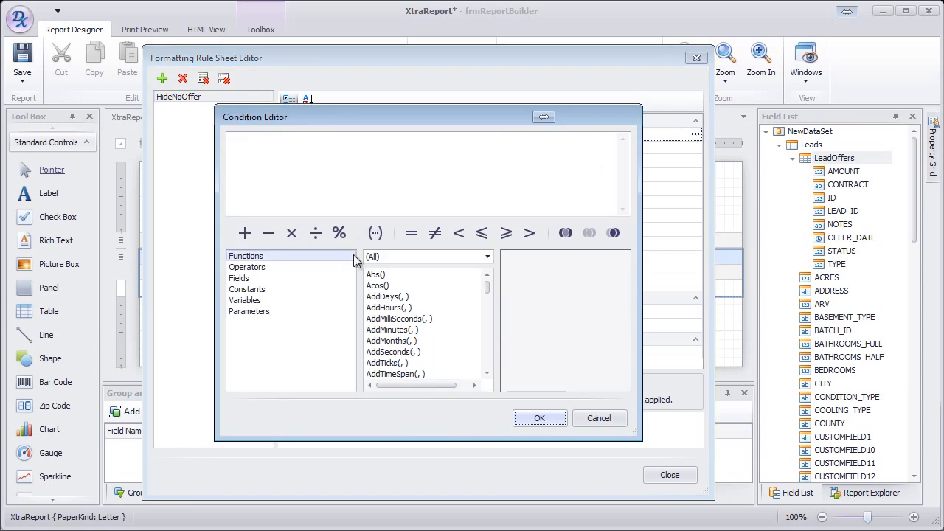
{"action": "left_click", "coordinate": [280, 299]}
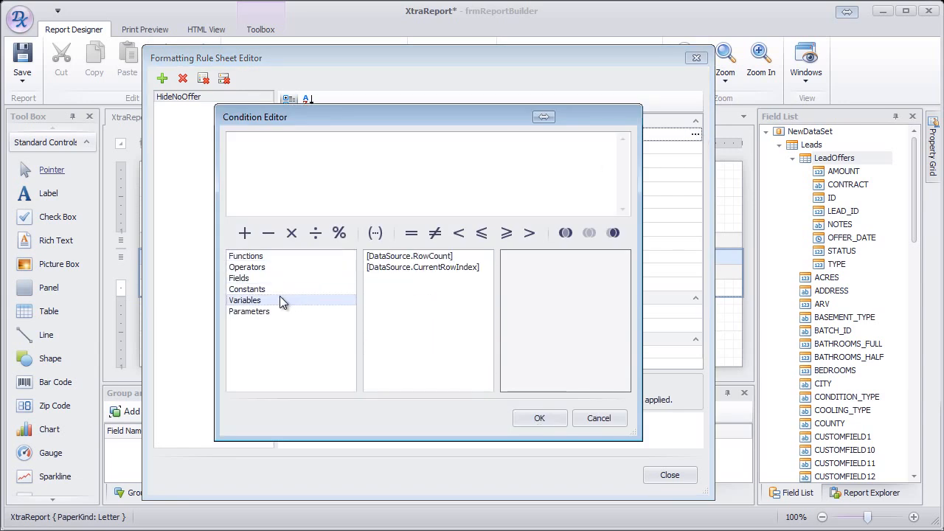
{"action": "double_click", "coordinate": [428, 256]}
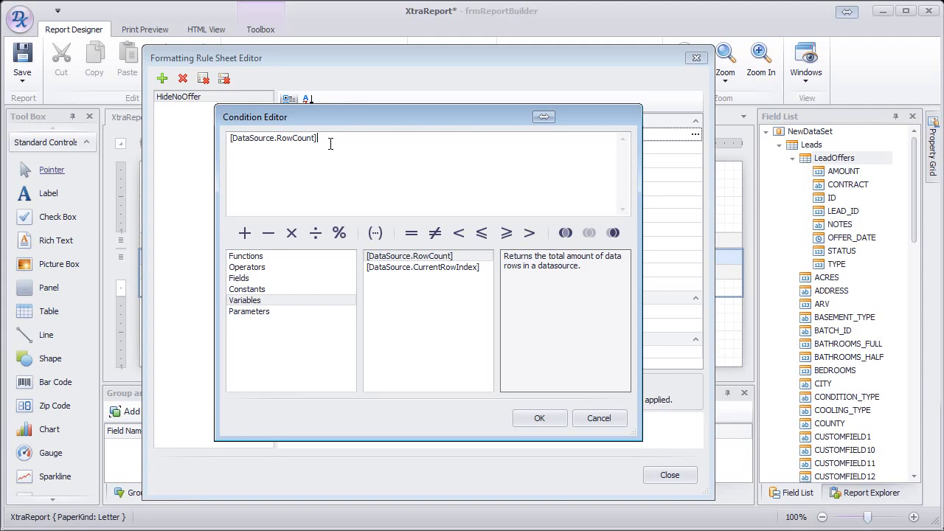
{"action": "left_click", "coordinate": [410, 233]}
{"action": "left_click", "coordinate": [541, 418]}
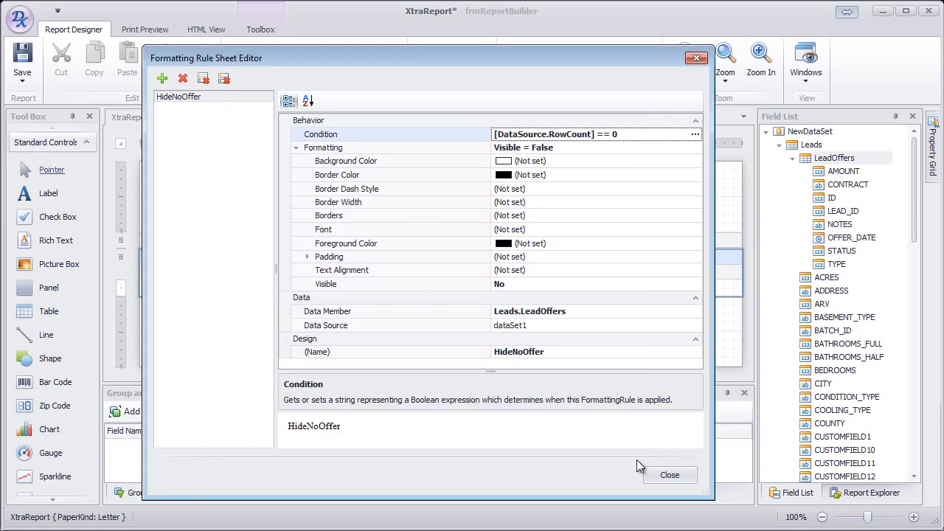
Apply the HideNoOffer rule to the "Leads.LeadOffers" detail report and preview the report.
{"action": "left_click", "coordinate": [669, 475]}
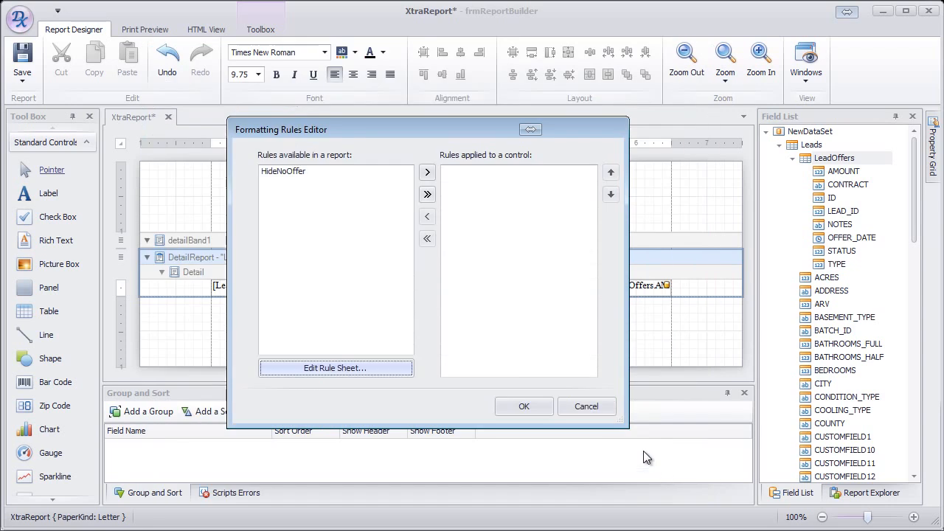
{"action": "left_click", "coordinate": [288, 174]}
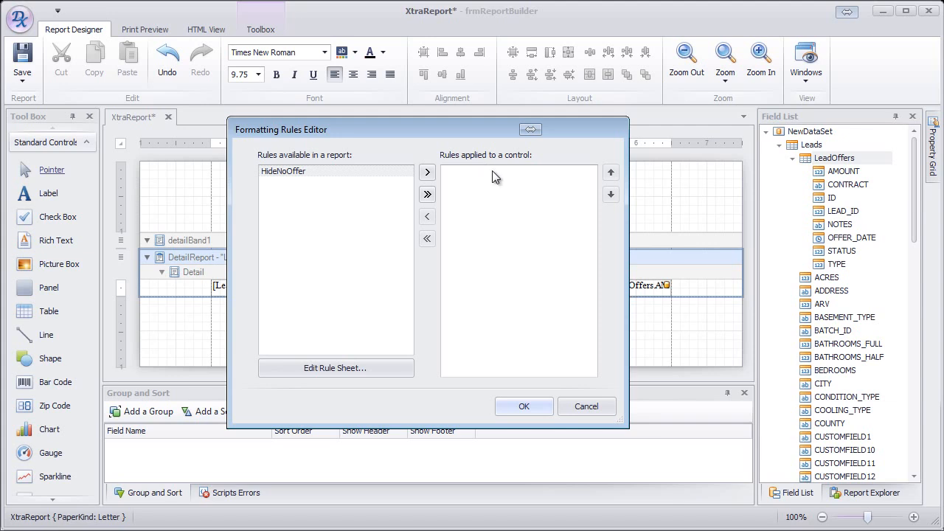
{"action": "left_click", "coordinate": [427, 174]}
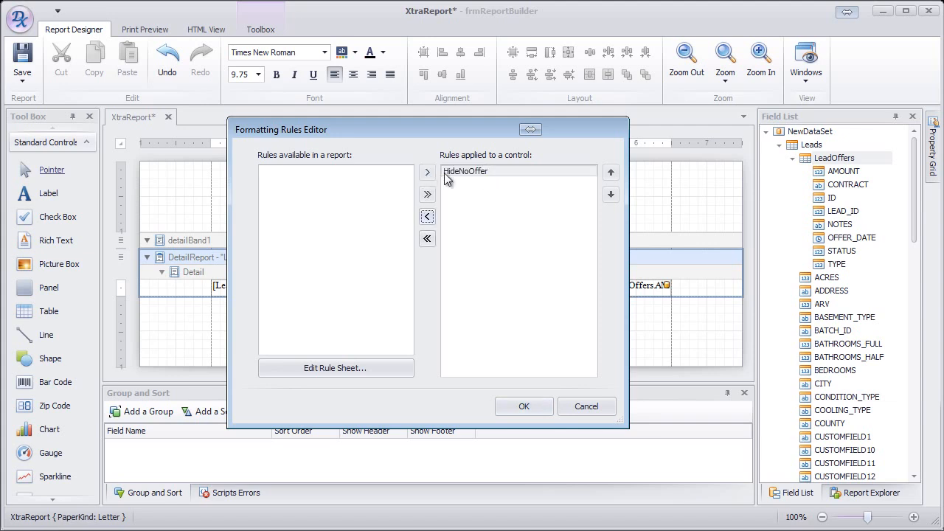
{"action": "left_click", "coordinate": [525, 402]}
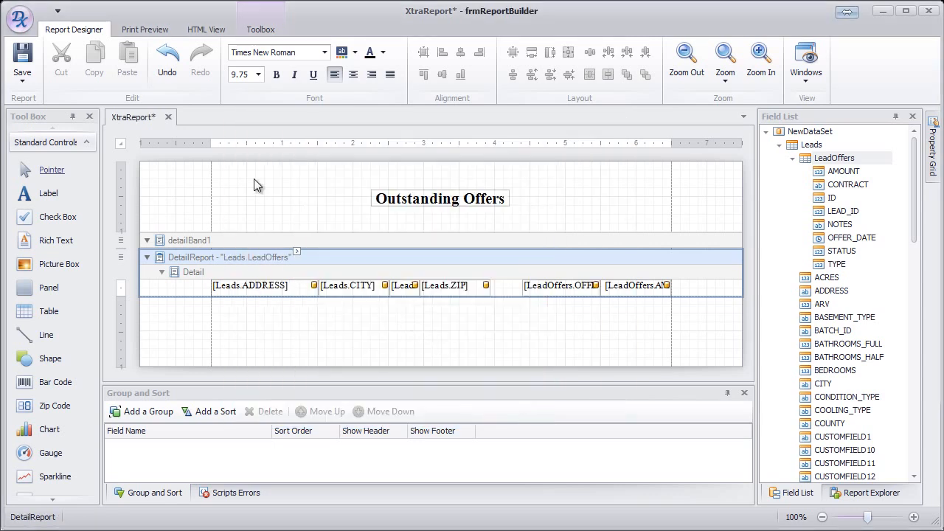
{"action": "left_click", "coordinate": [153, 30]}
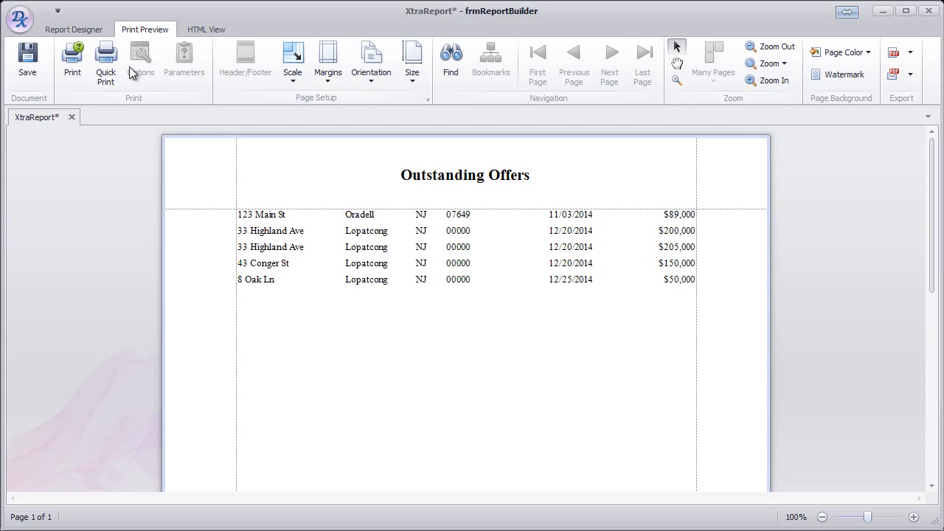
{"action": "left_click", "coordinate": [84, 30]}
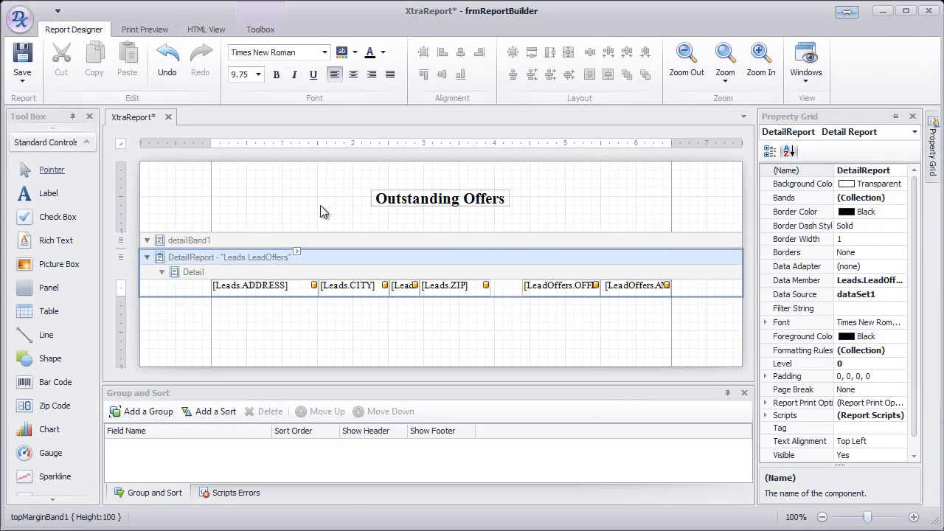
{"action": "left_click", "coordinate": [320, 205]}
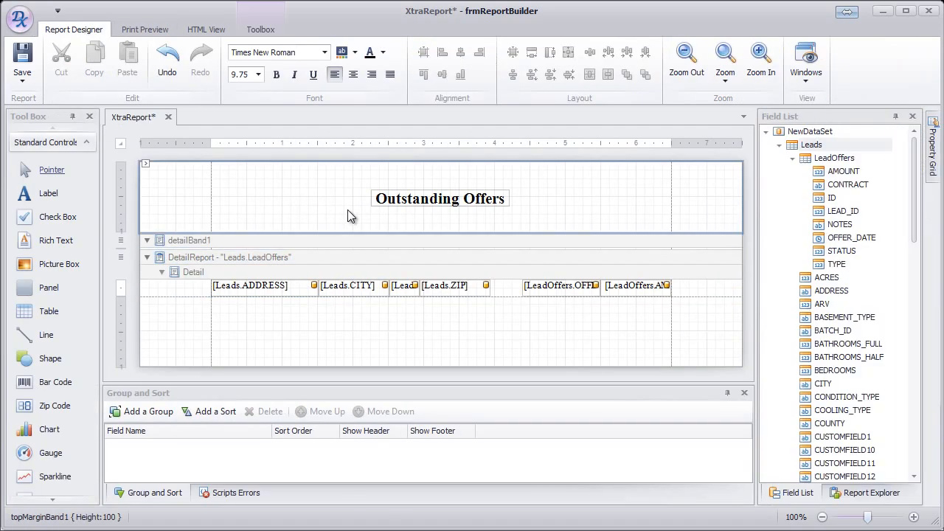
Filter the "Leads.LeadOffers" detail report to offers whose STATUS equals 3 and preview the filtered report.
{"action": "left_click", "coordinate": [271, 255]}
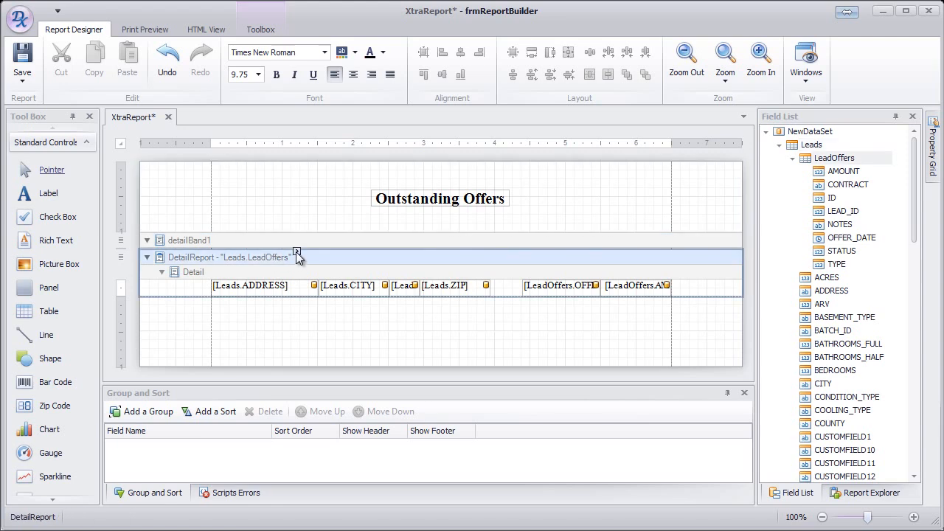
{"action": "left_click", "coordinate": [296, 253]}
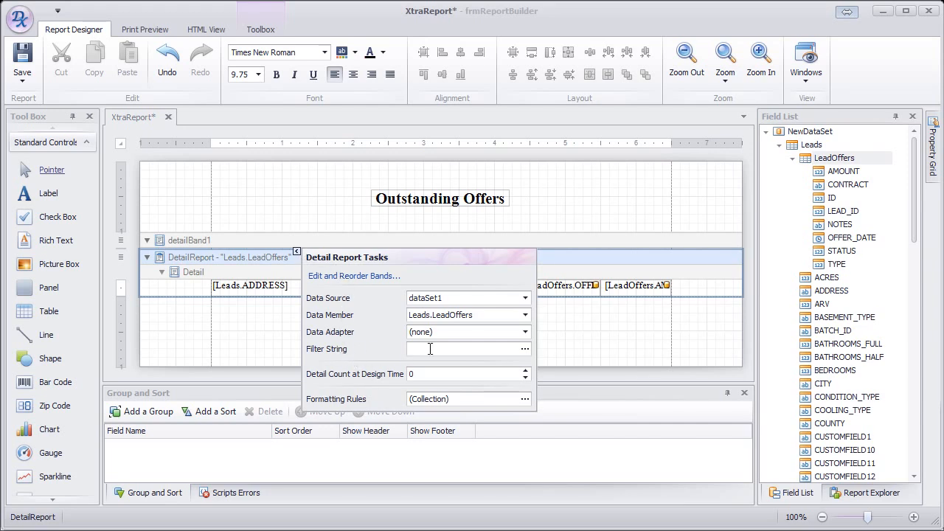
{"action": "left_click", "coordinate": [525, 349]}
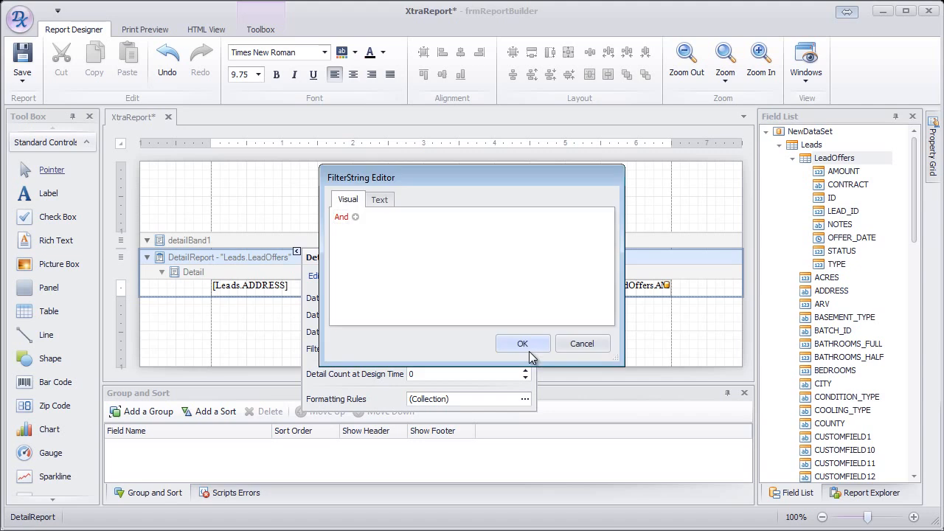
{"action": "left_click", "coordinate": [355, 217]}
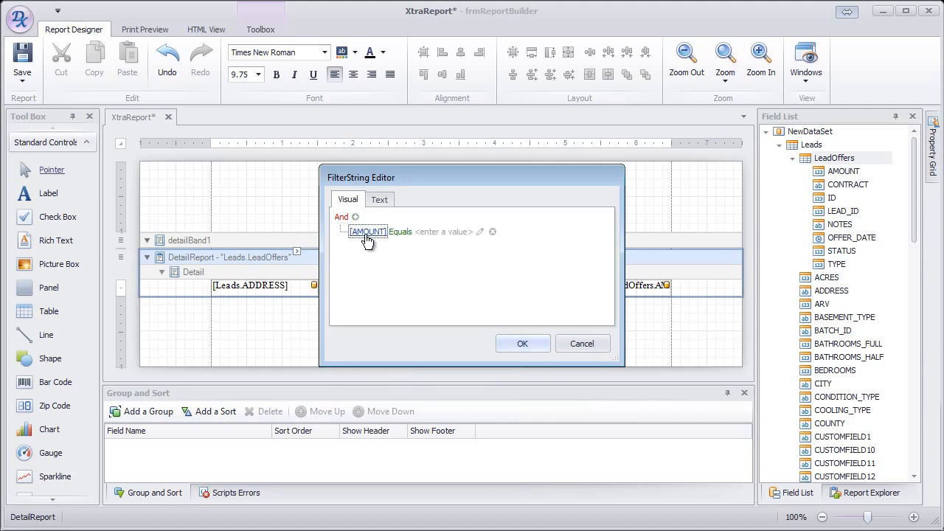
{"action": "left_click", "coordinate": [374, 234]}
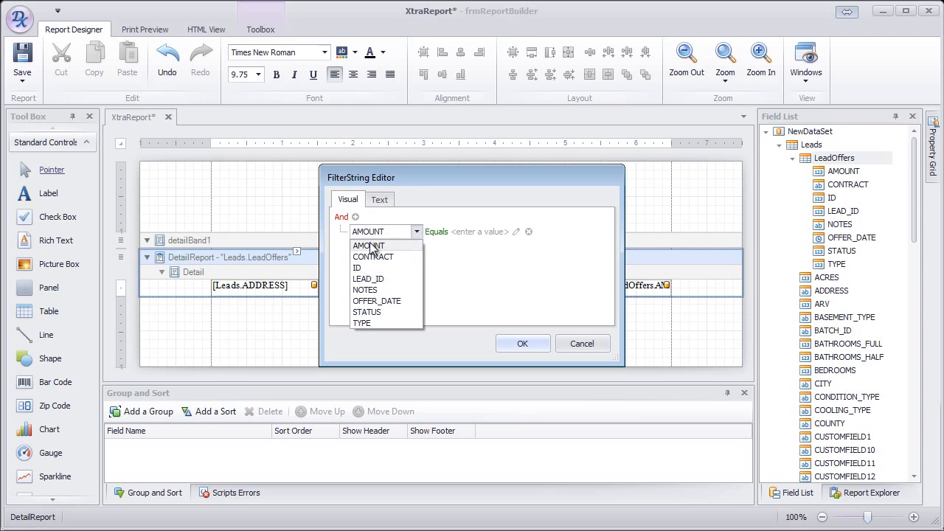
{"action": "left_click", "coordinate": [374, 312]}
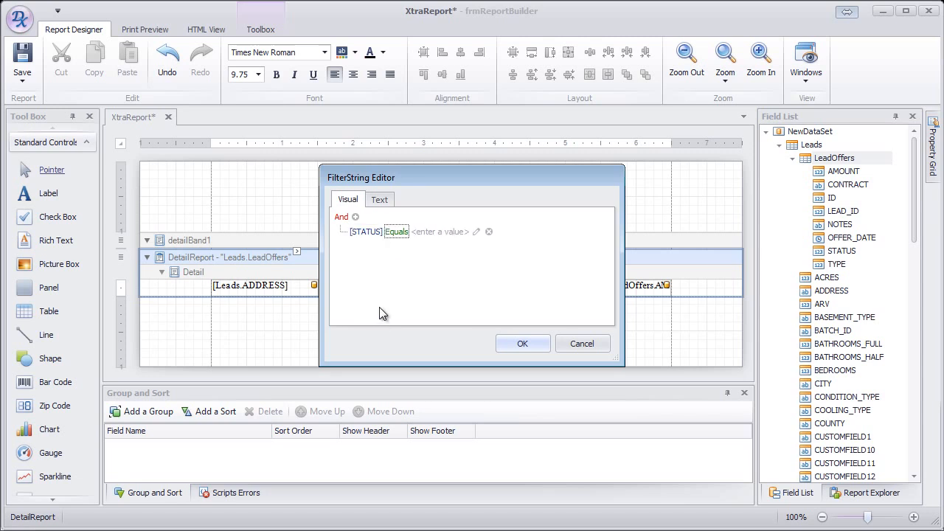
{"action": "left_click", "coordinate": [429, 238]}
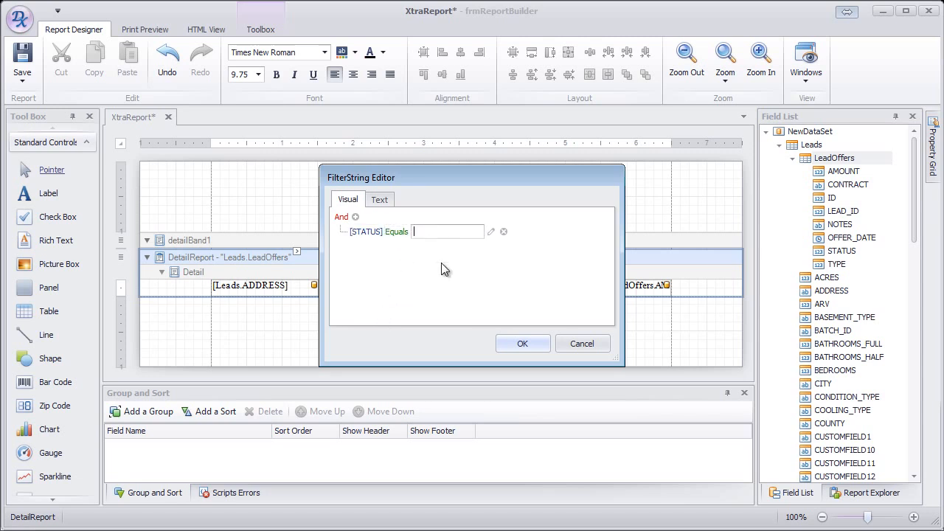
{"action": "type", "text": "3"}
{"action": "left_click", "coordinate": [488, 270]}
{"action": "left_click", "coordinate": [507, 342]}
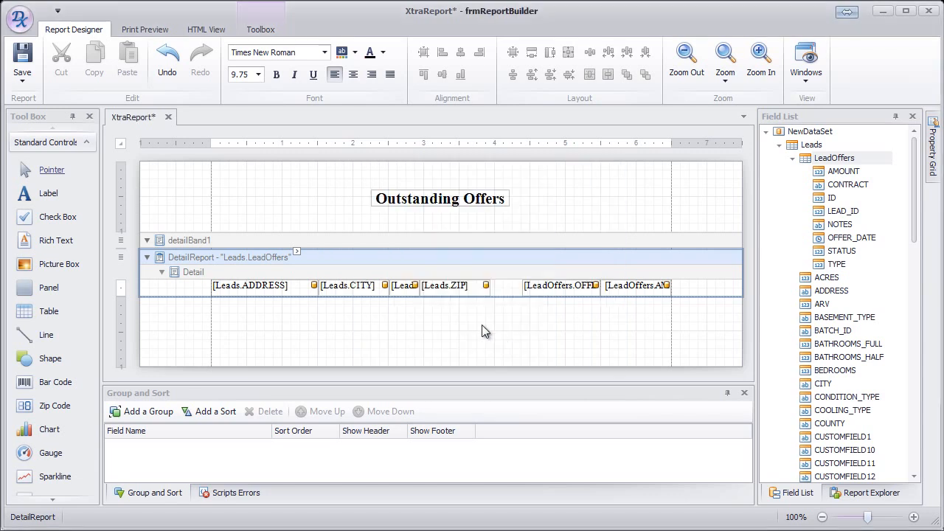
{"action": "left_click", "coordinate": [153, 29]}
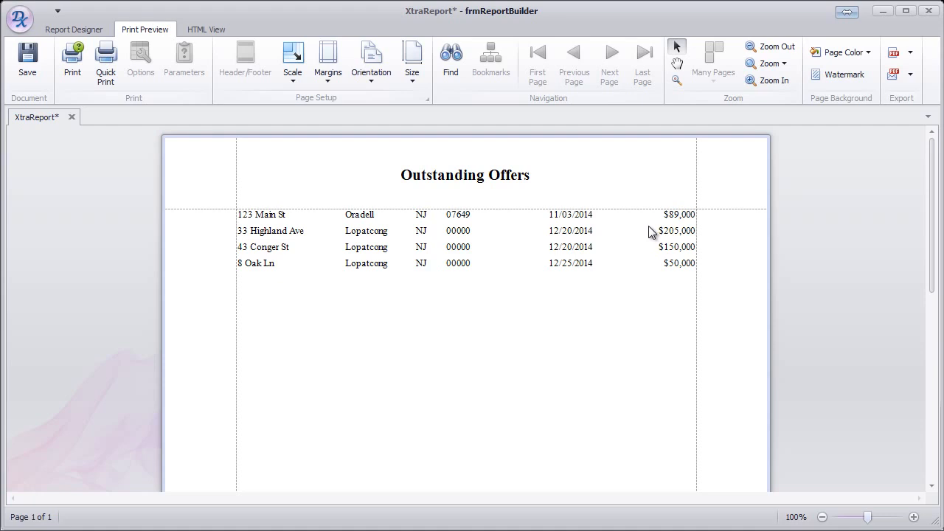
{"action": "left_click", "coordinate": [94, 31]}
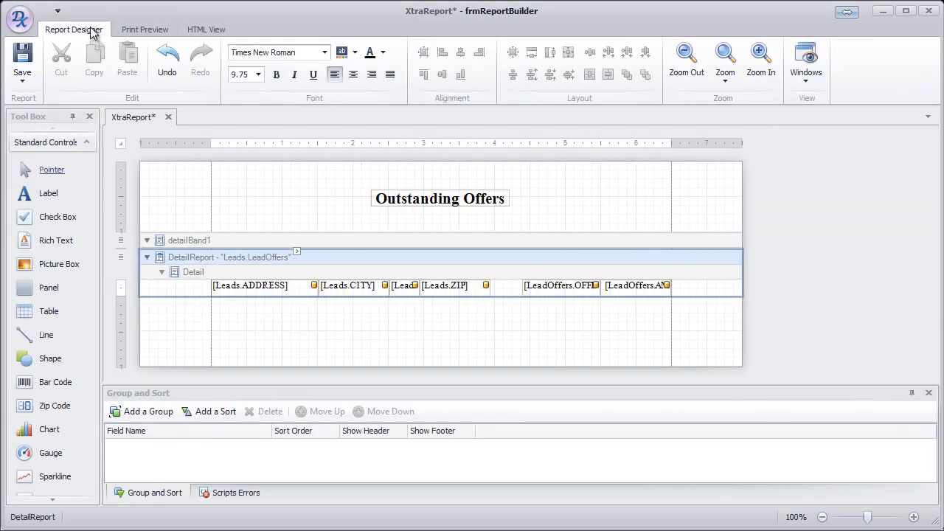
Start saving the report changes under the name "Oustanding Offer Report" with the report type set to Report.
{"action": "left_click", "coordinate": [23, 59]}
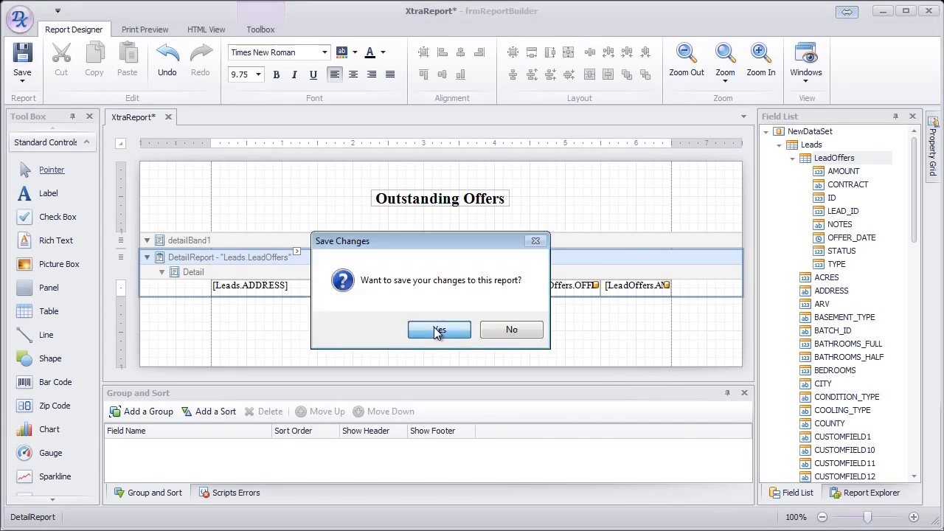
{"action": "left_click", "coordinate": [436, 331]}
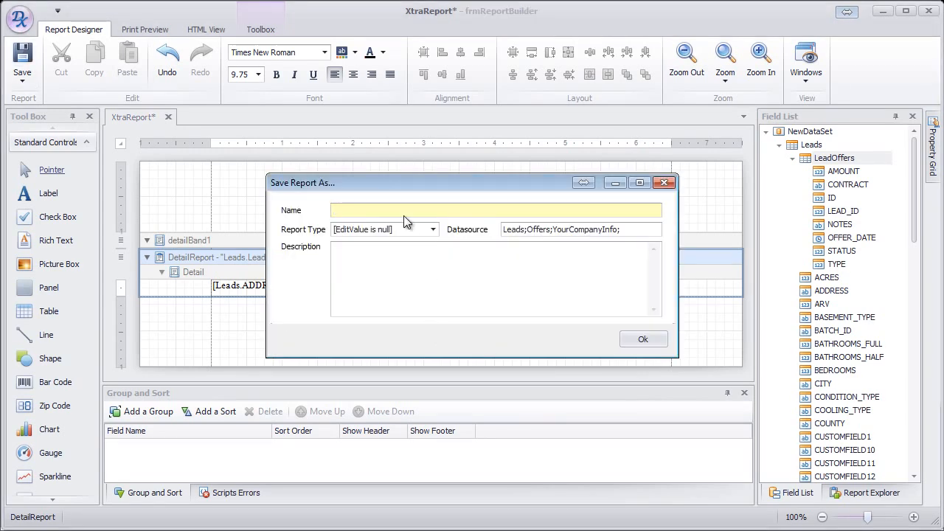
{"action": "type", "text": "Oustanding Offer Report"}
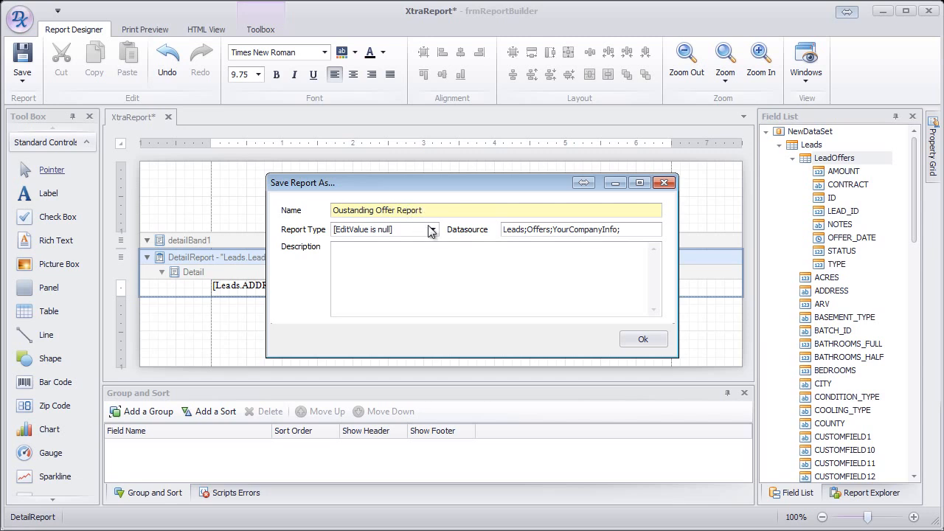
{"action": "left_click", "coordinate": [433, 229]}
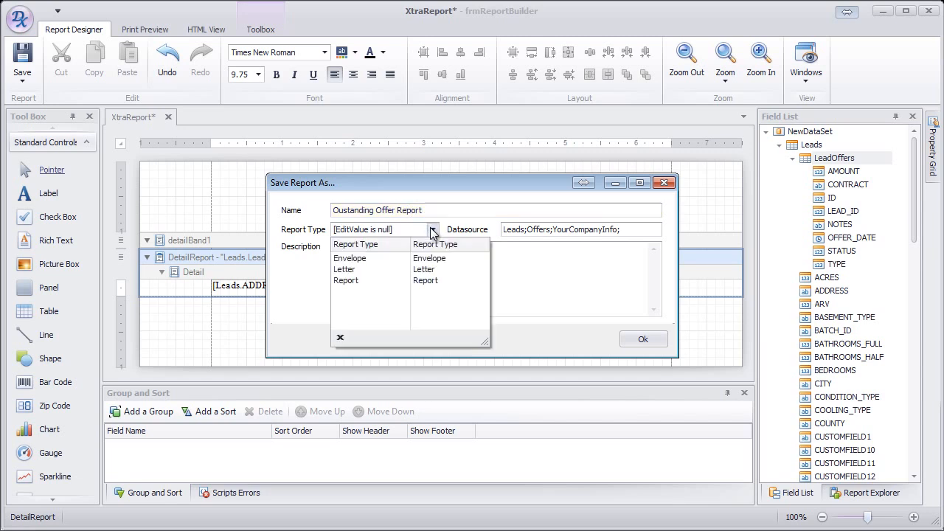
{"action": "left_click", "coordinate": [359, 279]}
Enter the description "This report shows outstanding offers that are pending" and confirm saving the report.
{"action": "left_click", "coordinate": [405, 263]}
{"action": "type", "text": "This report"}
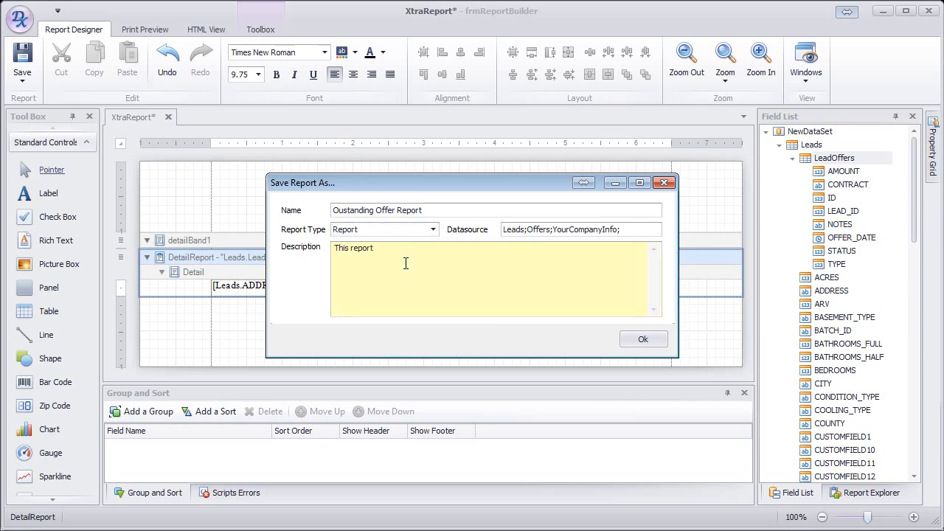
{"action": "type", "text": " shows outstanding"}
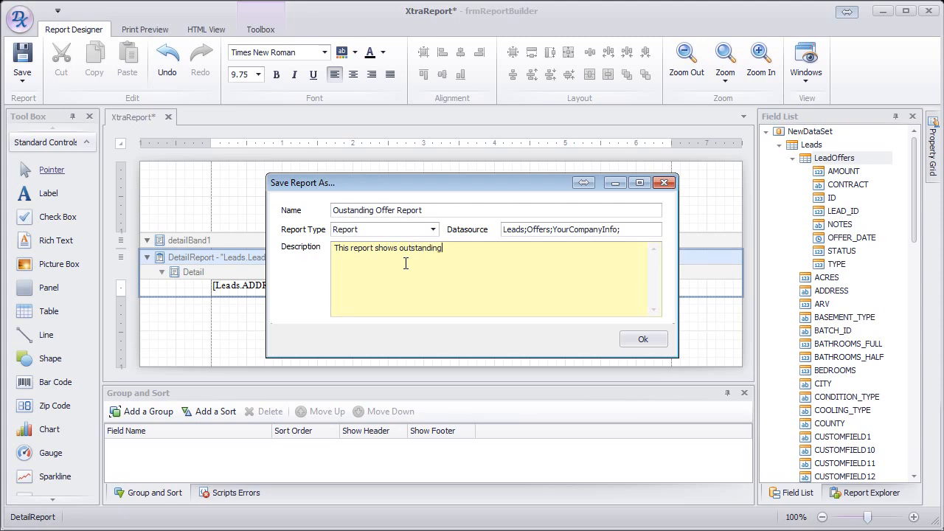
{"action": "type", "text": " offers that are pending"}
{"action": "left_click", "coordinate": [638, 339]}
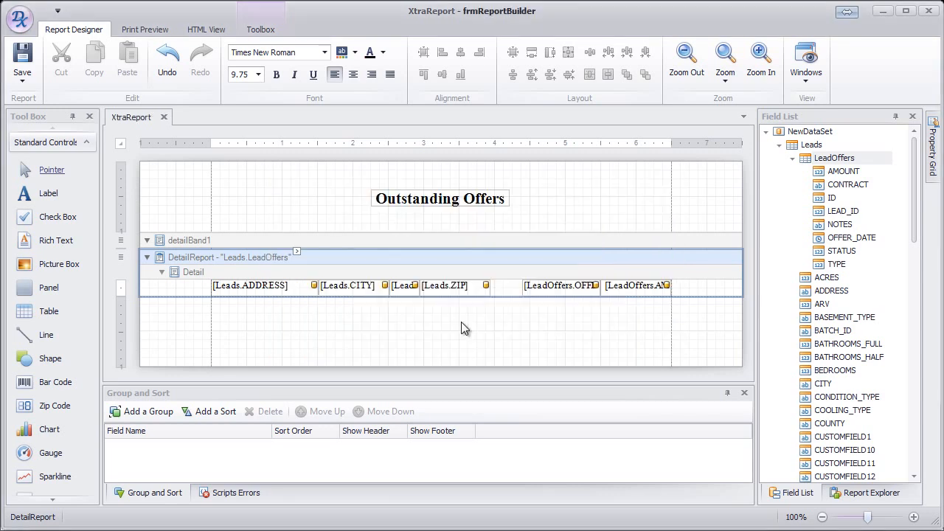
Close the report builder and preview the saved "Oustanding Offer Report" from the report list.
{"action": "left_click", "coordinate": [929, 12]}
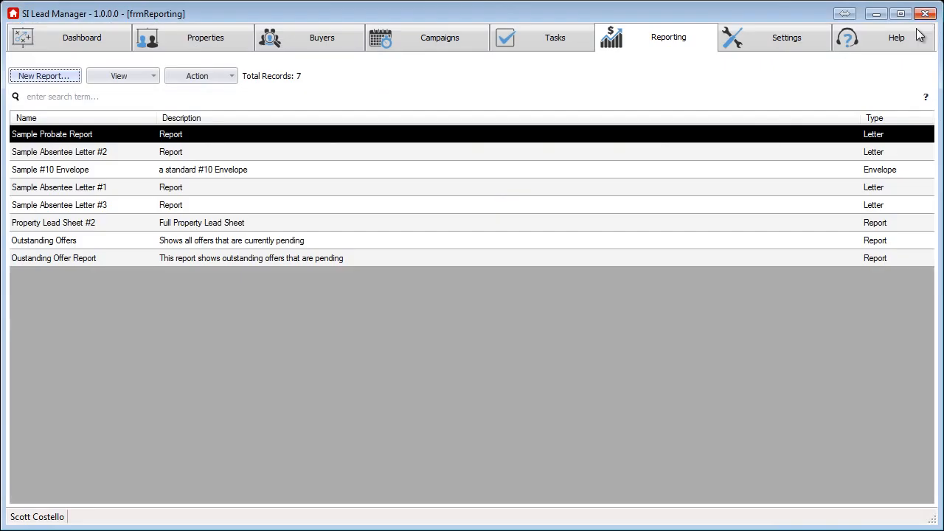
{"action": "left_click", "coordinate": [340, 262]}
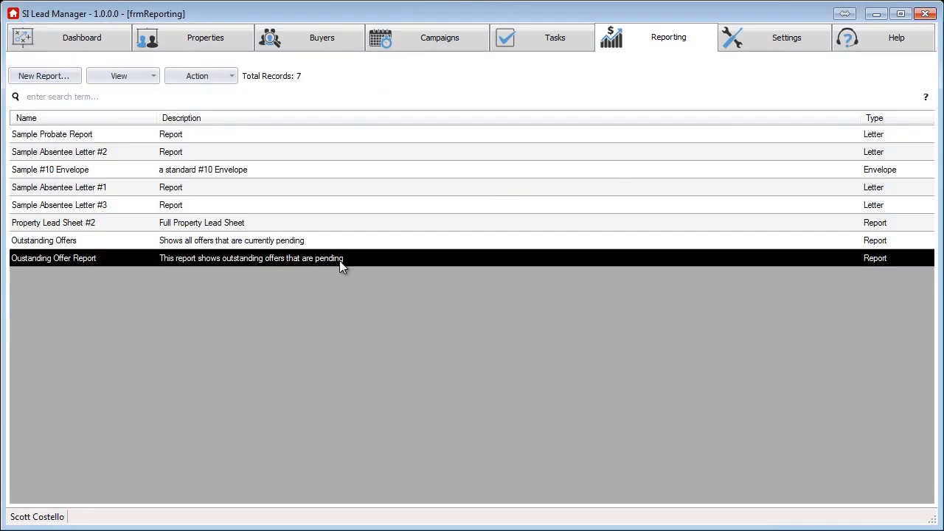
{"action": "right_click", "coordinate": [445, 262]}
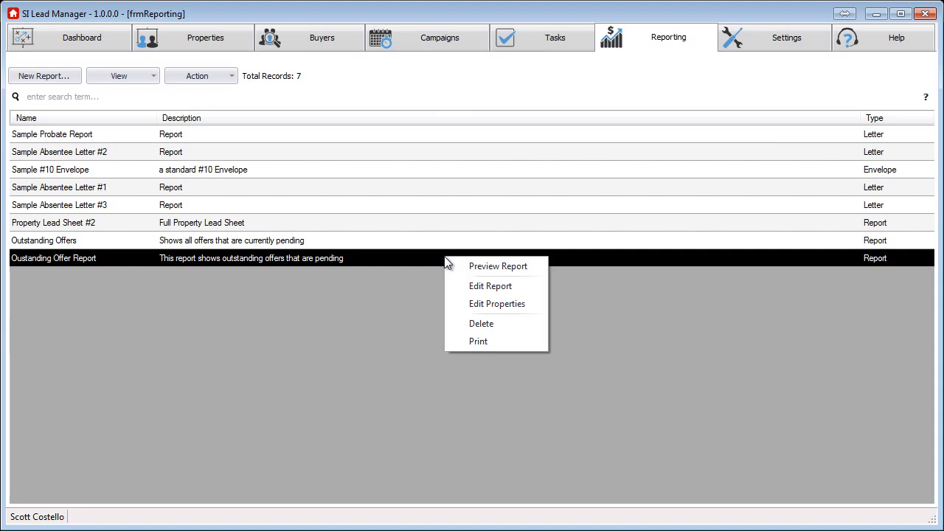
{"action": "left_click", "coordinate": [497, 266]}
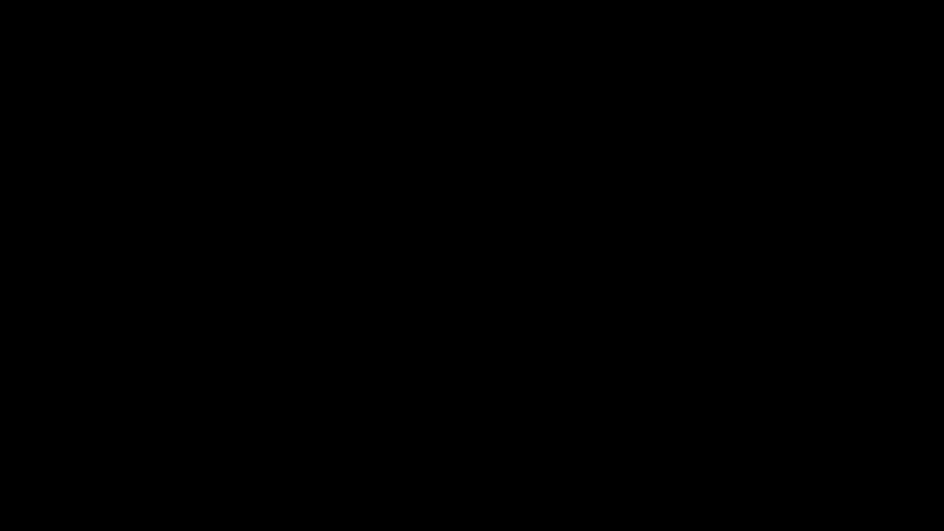